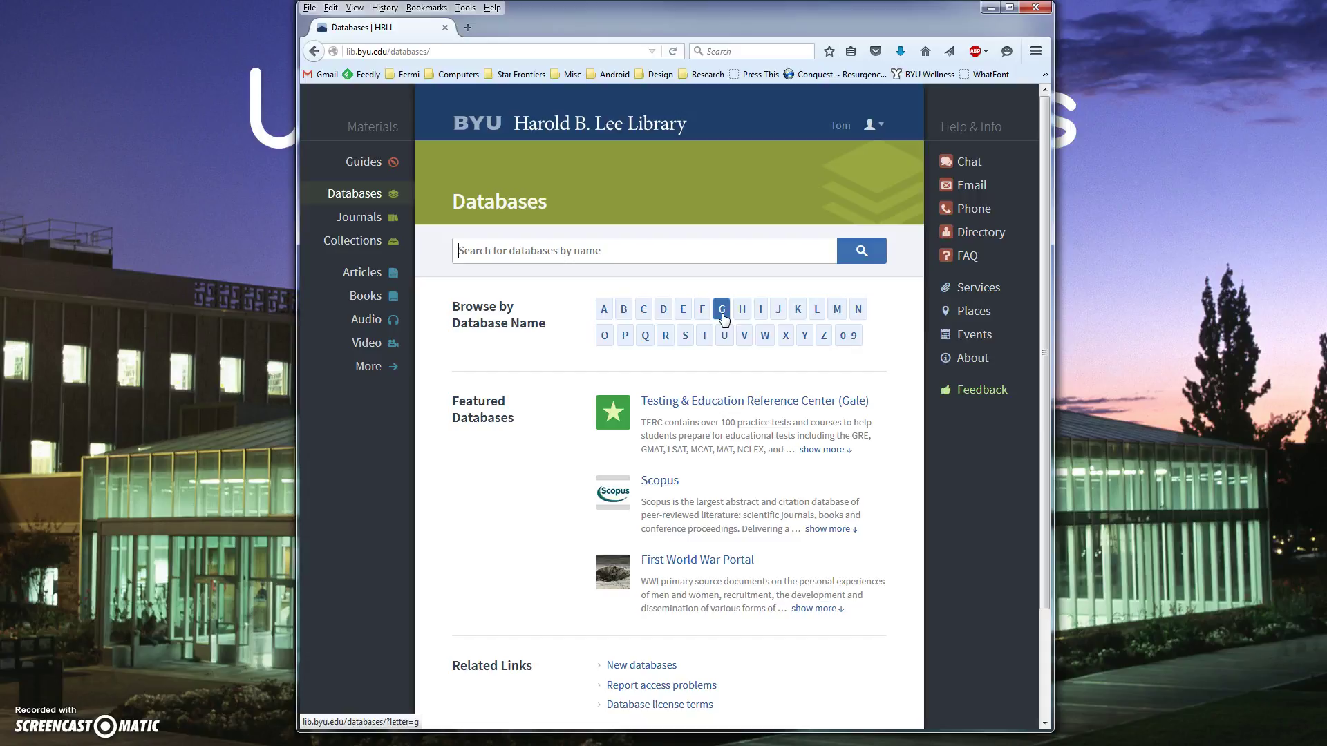
# Search the library's databases for "computer".
pyautogui.click(611, 280)
pyautogui.click(599, 255)
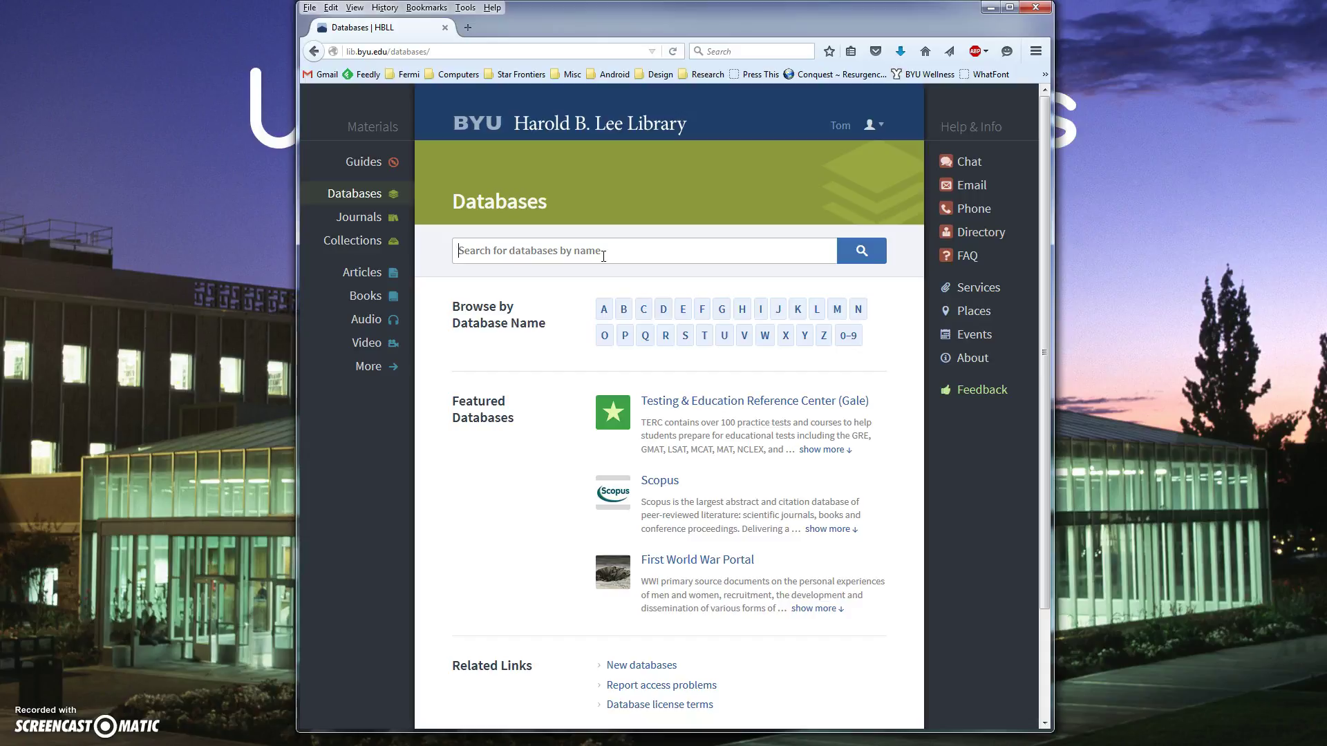
pyautogui.write('computer')
pyautogui.press('Return')
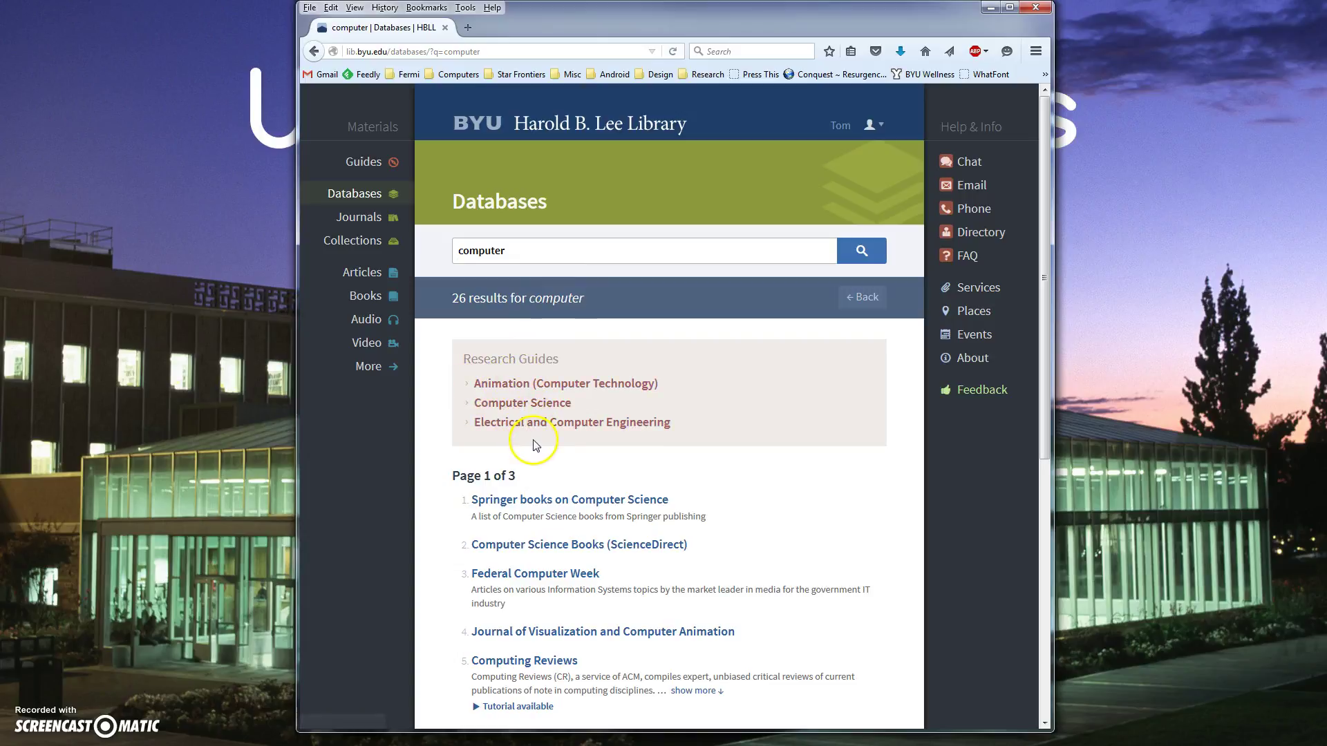
# Search the library's databases for "astronomy" instead.
pyautogui.moveTo(507, 251); pyautogui.dragTo(458, 254)
pyautogui.write('astronomy')
pyautogui.press('Return')
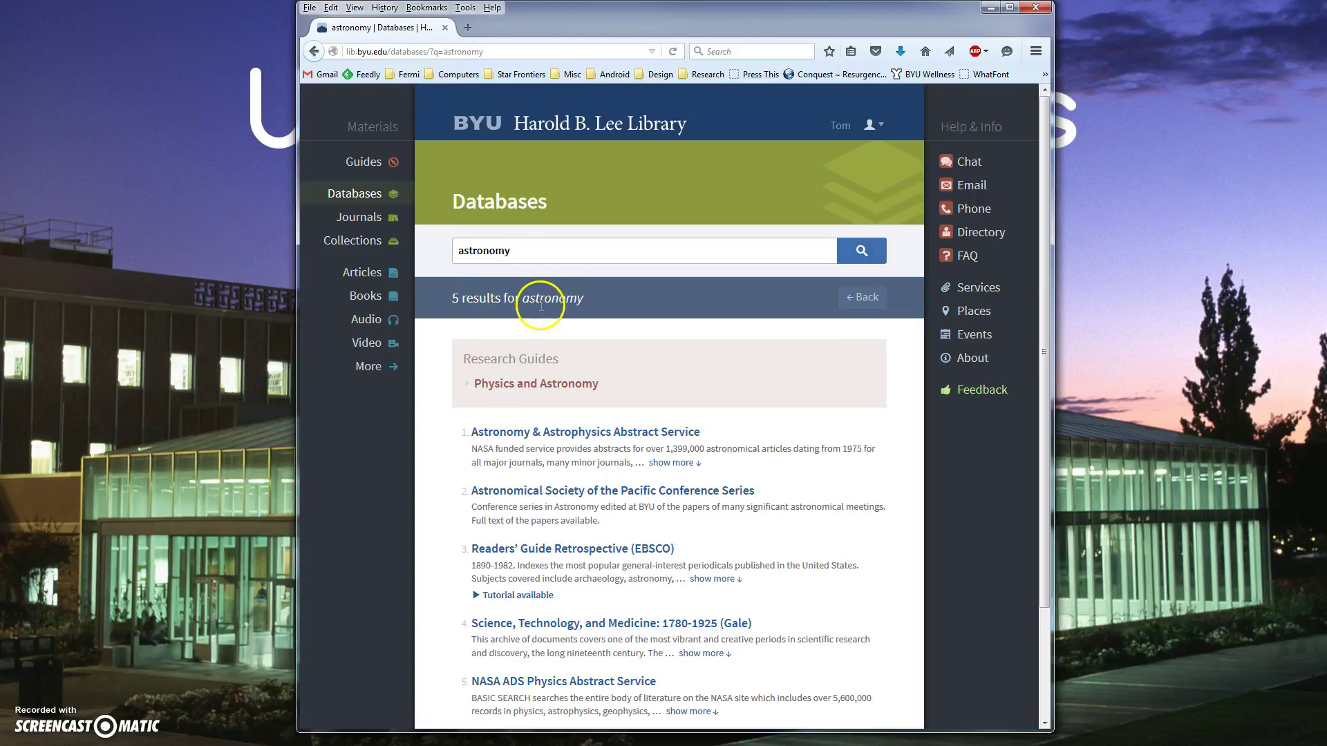
# Replace the database search term with "statistics" and run the search.
pyautogui.moveTo(519, 252); pyautogui.dragTo(457, 252)
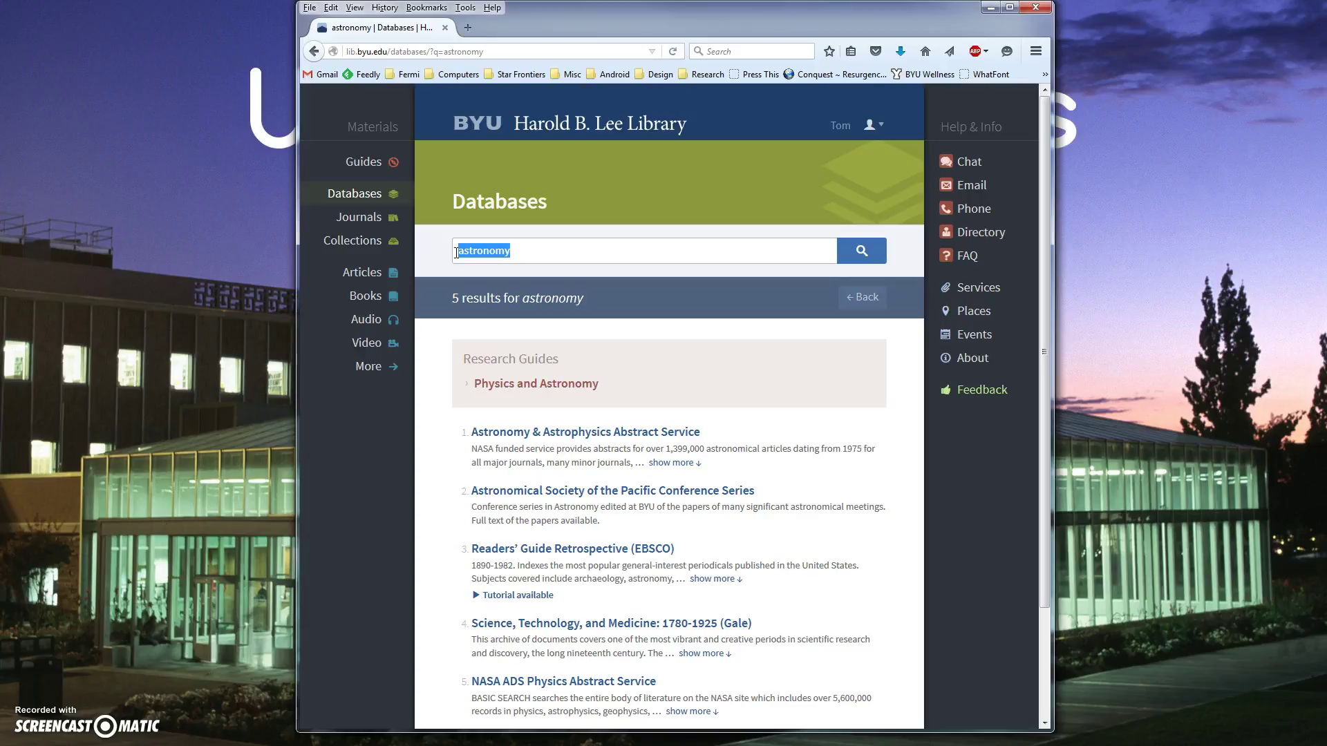
pyautogui.write('sta')
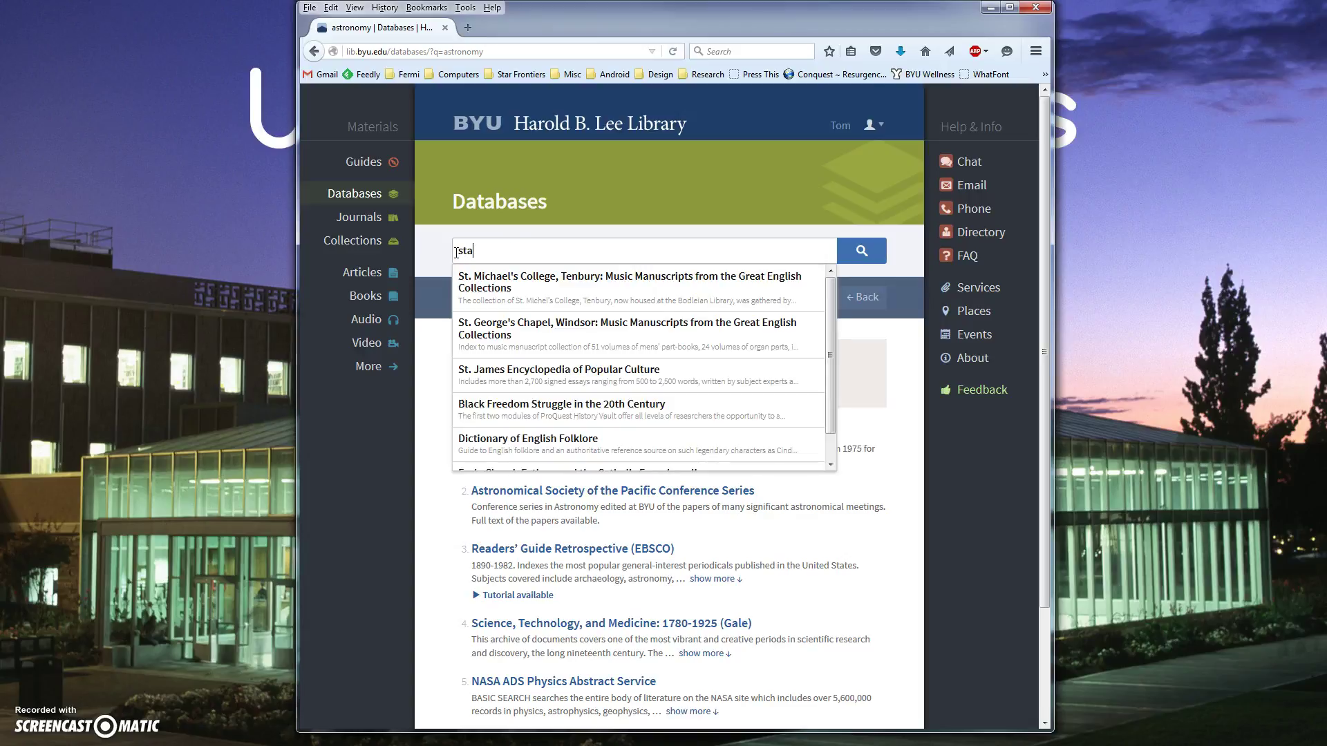
pyautogui.write('tistics')
pyautogui.press('Return')
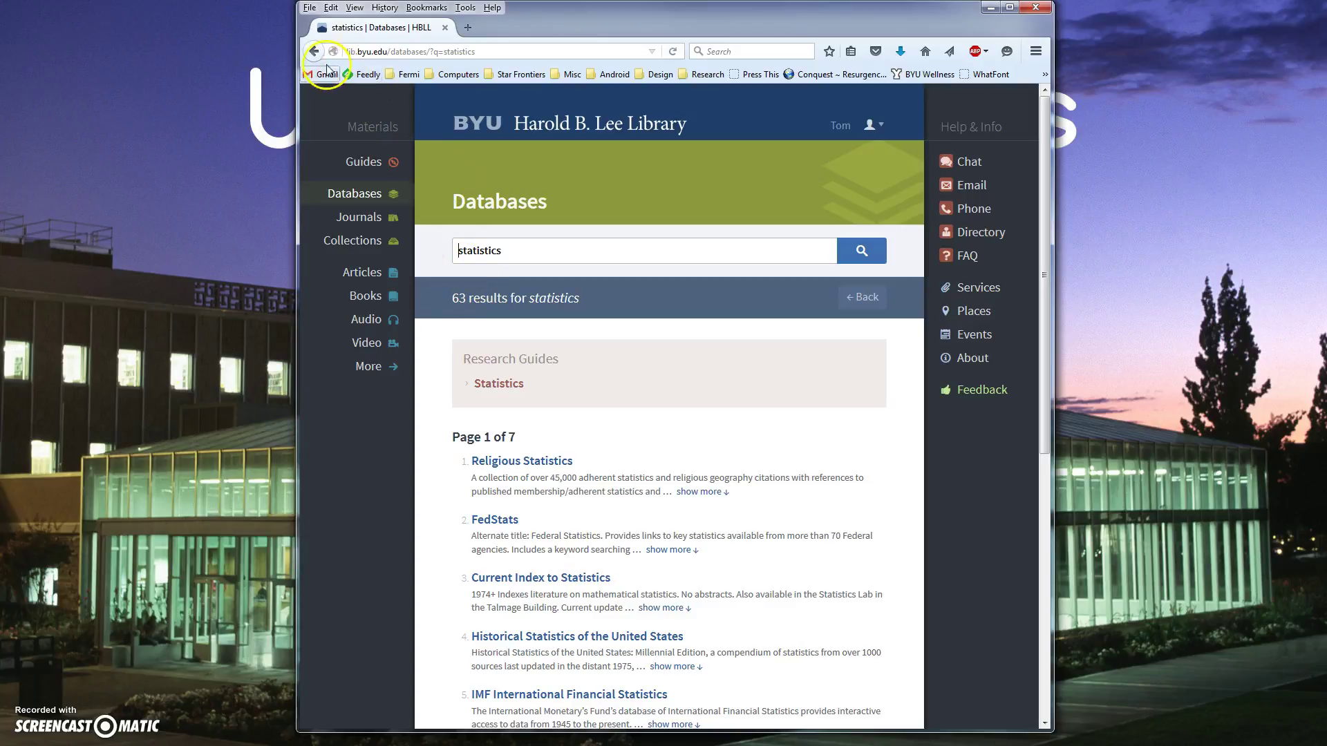
# Return to the main Databases page and open the featured Scopus database.
pyautogui.rightClick(308, 53)
pyautogui.click(349, 119)
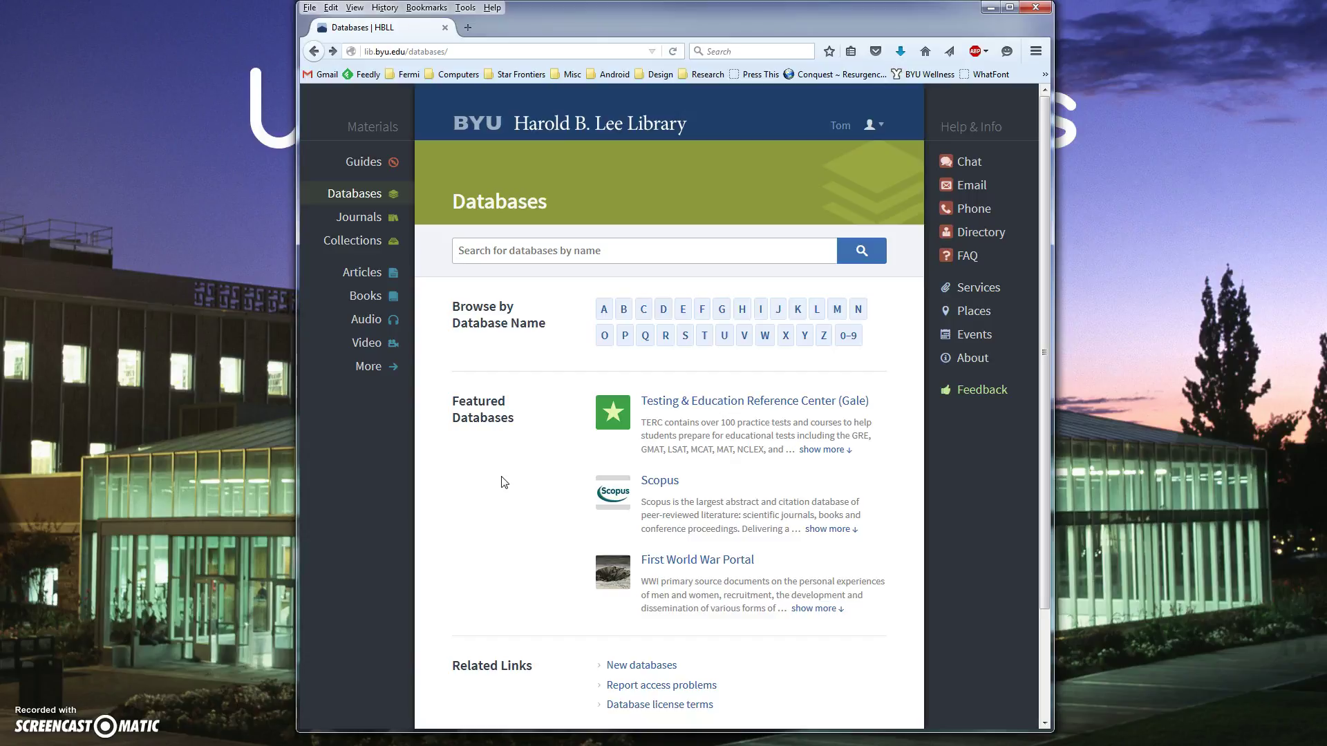
pyautogui.click(525, 484)
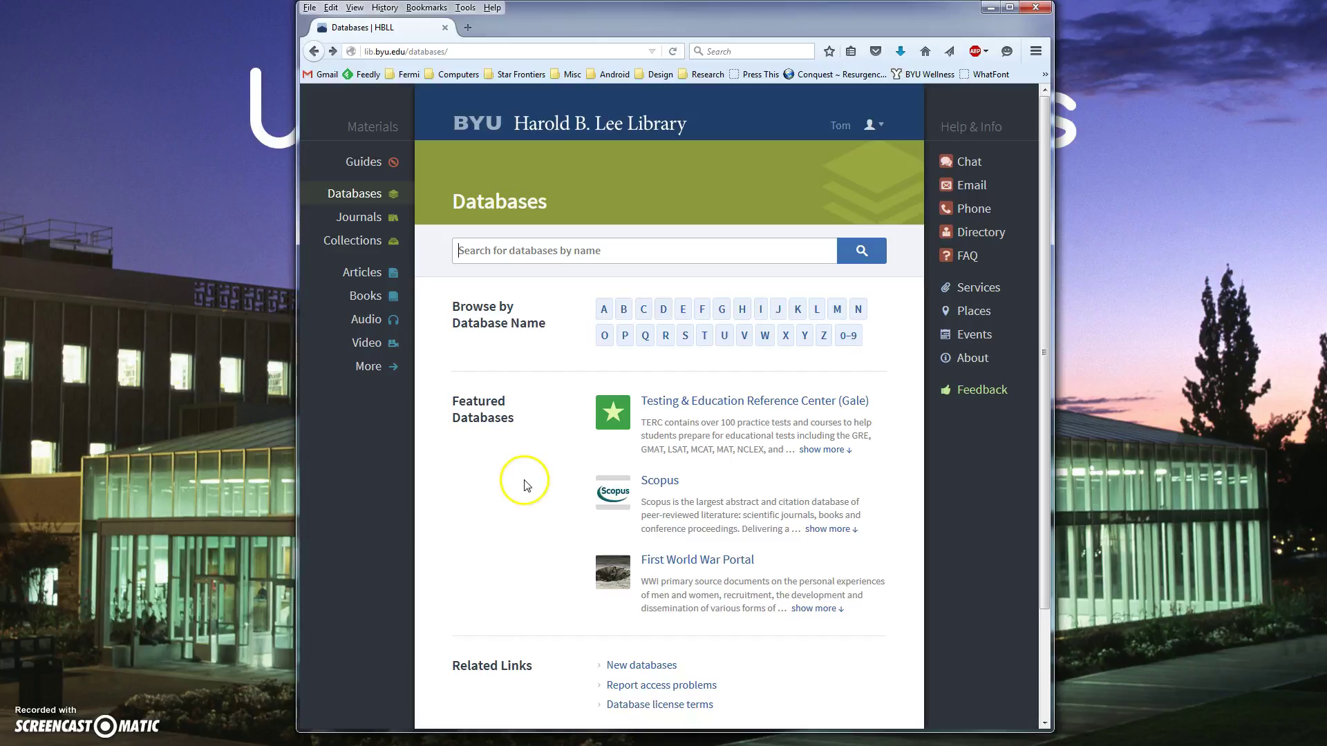
pyautogui.click(665, 483)
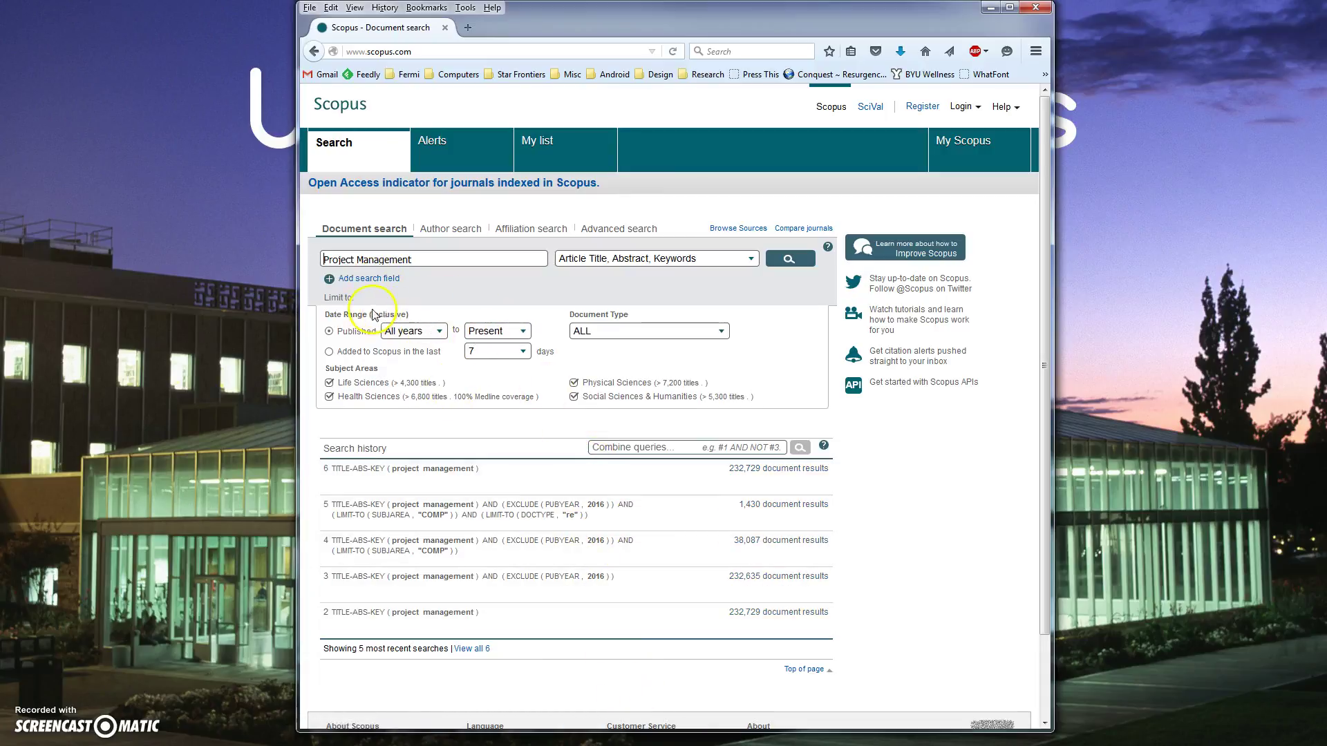
# Run the document search for "Project Management" in article title, abstract and keywords across all subject areas and years.
pyautogui.moveTo(349, 391)
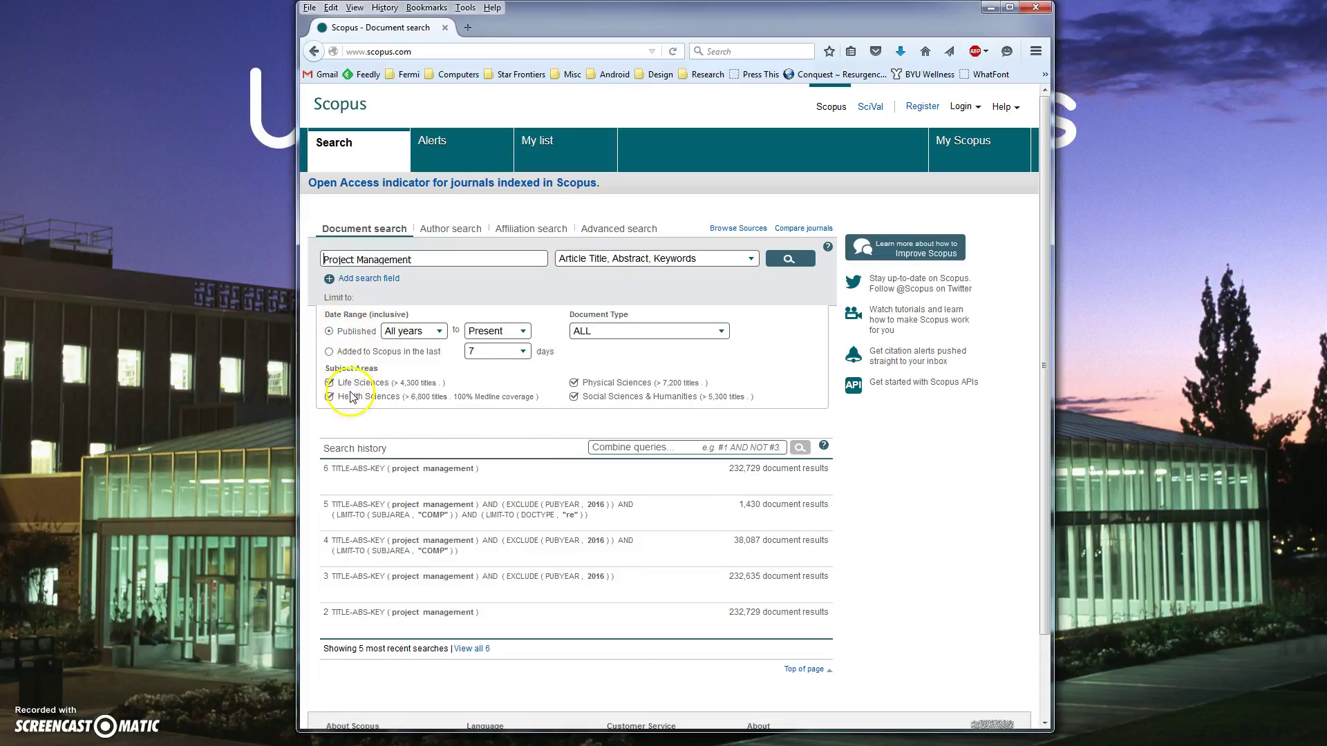
pyautogui.moveTo(619, 401)
pyautogui.click(788, 263)
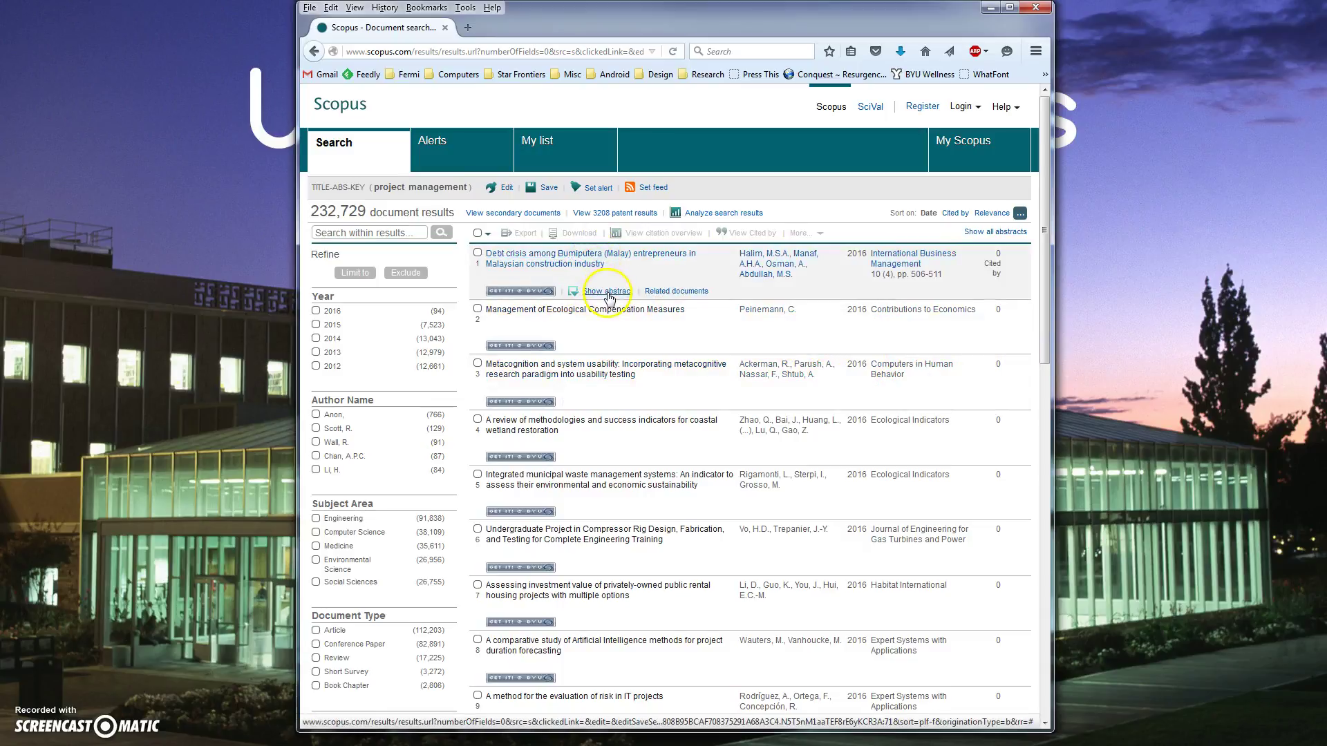
# Show the abstract of the first result on Bumiputera entrepreneurs' debt crisis, and hide it again.
pyautogui.click(607, 292)
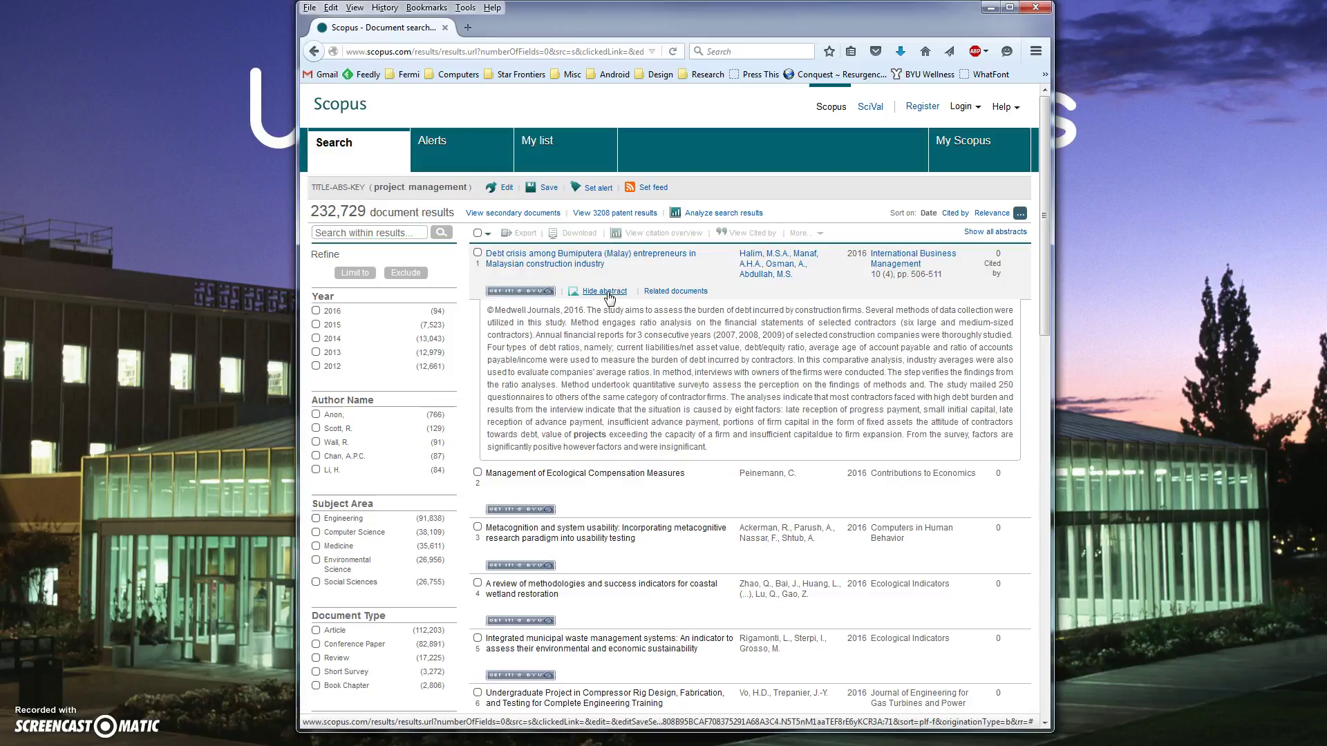
pyautogui.click(607, 292)
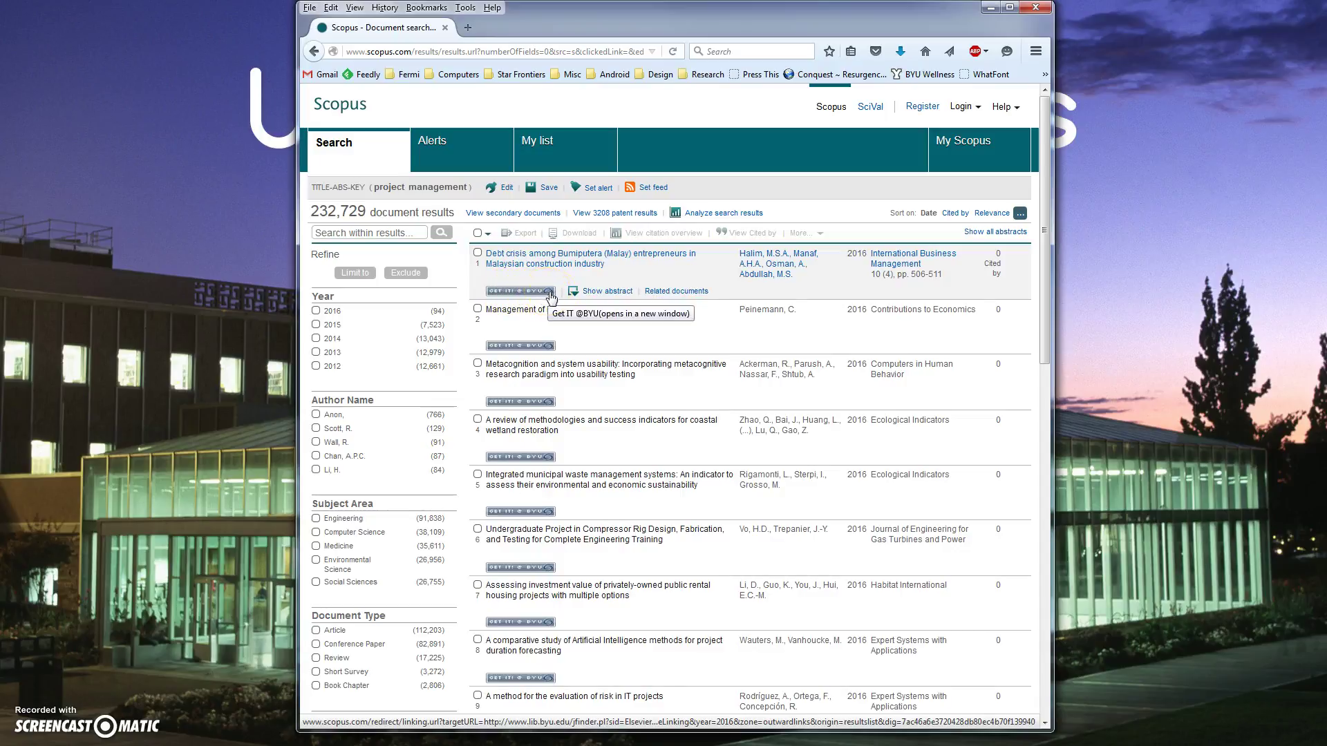
pyautogui.click(856, 266)
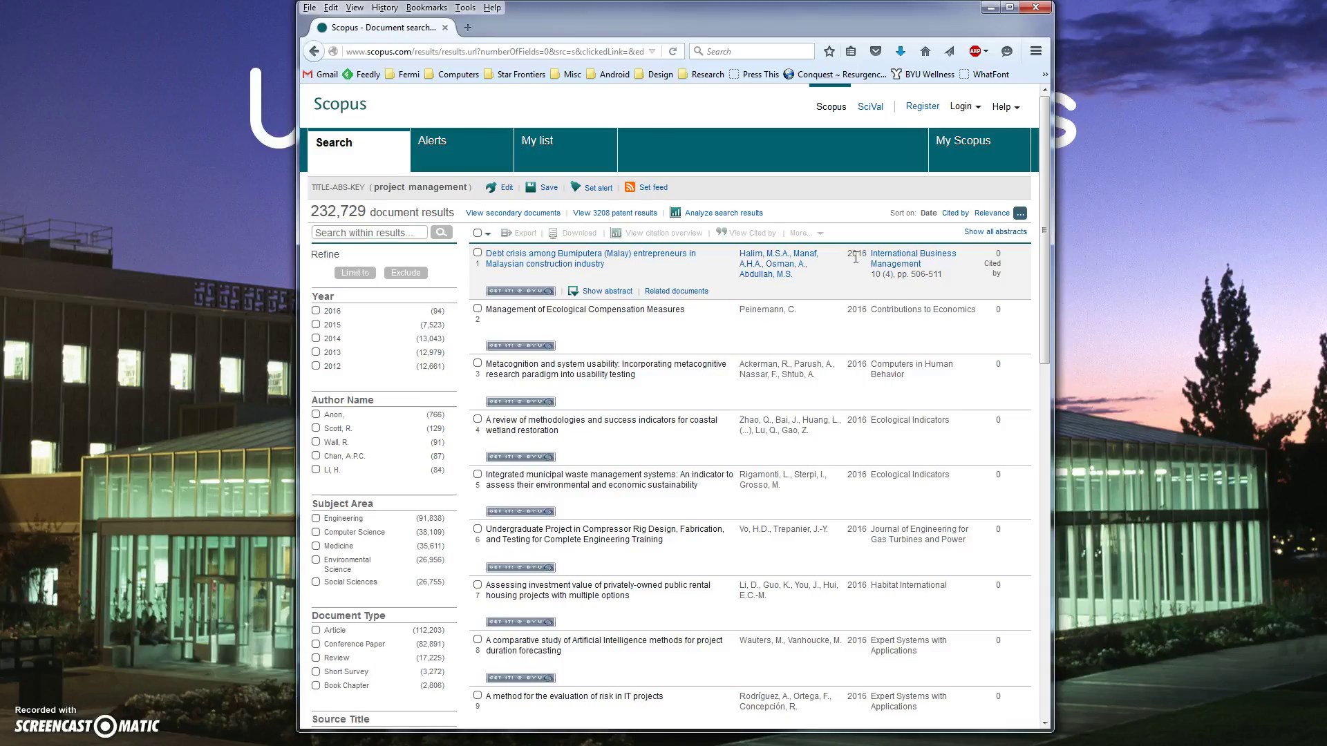
pyautogui.click(840, 254)
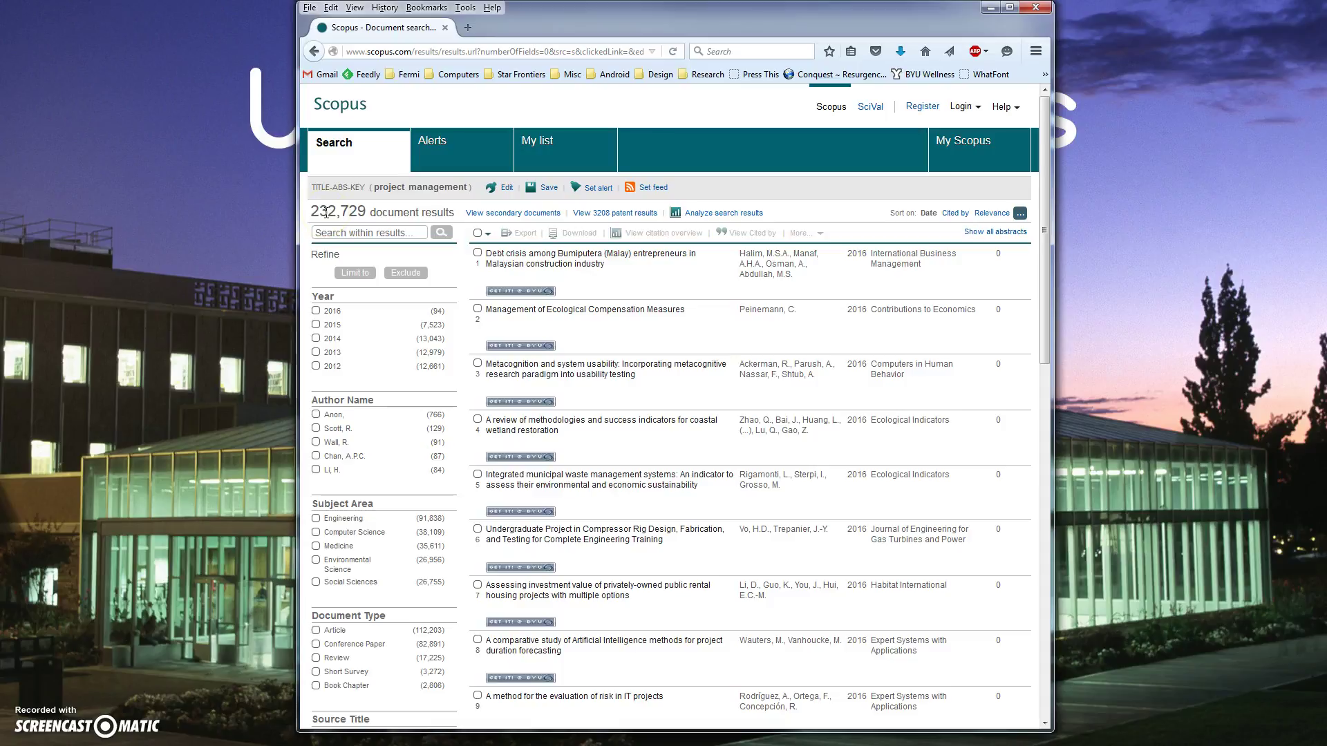
# Examine the refinement categories for the results, including year, author name, subject area and document type.
pyautogui.scroll(-3, 327, 213)
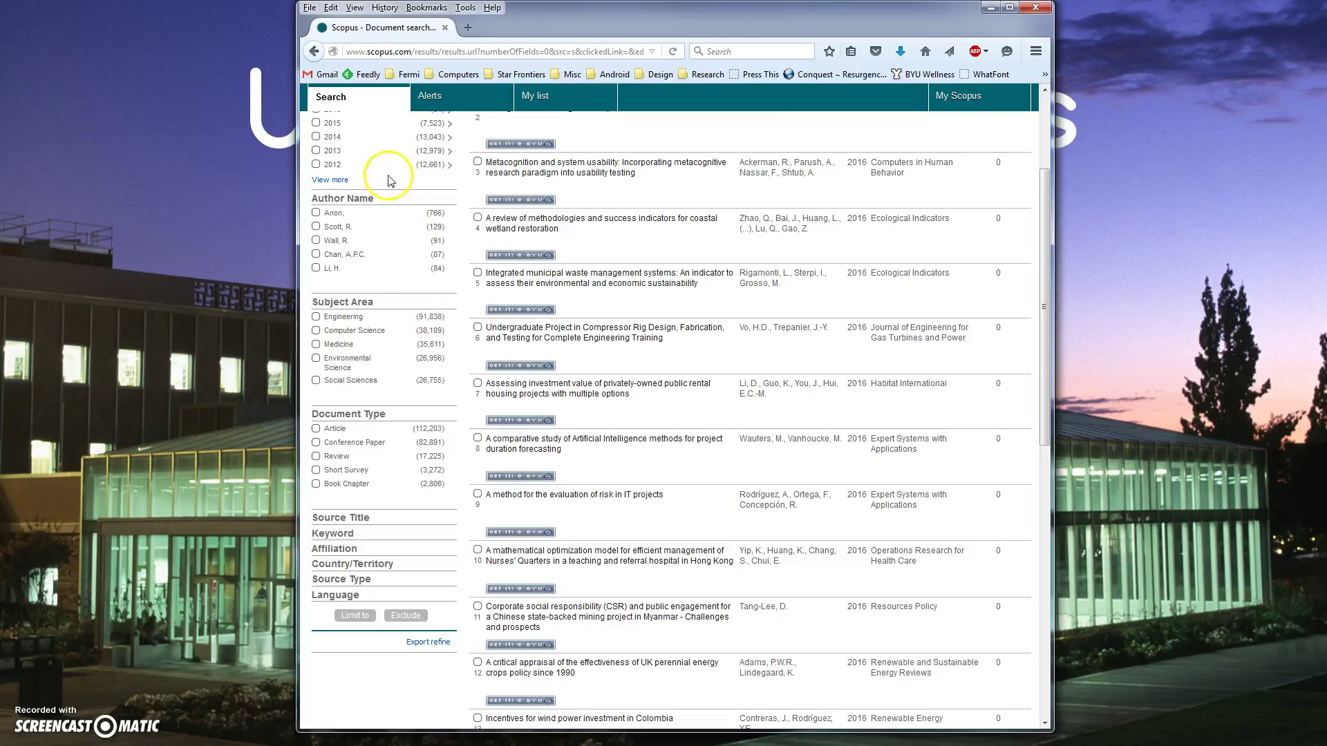
pyautogui.scroll(3, 370, 445)
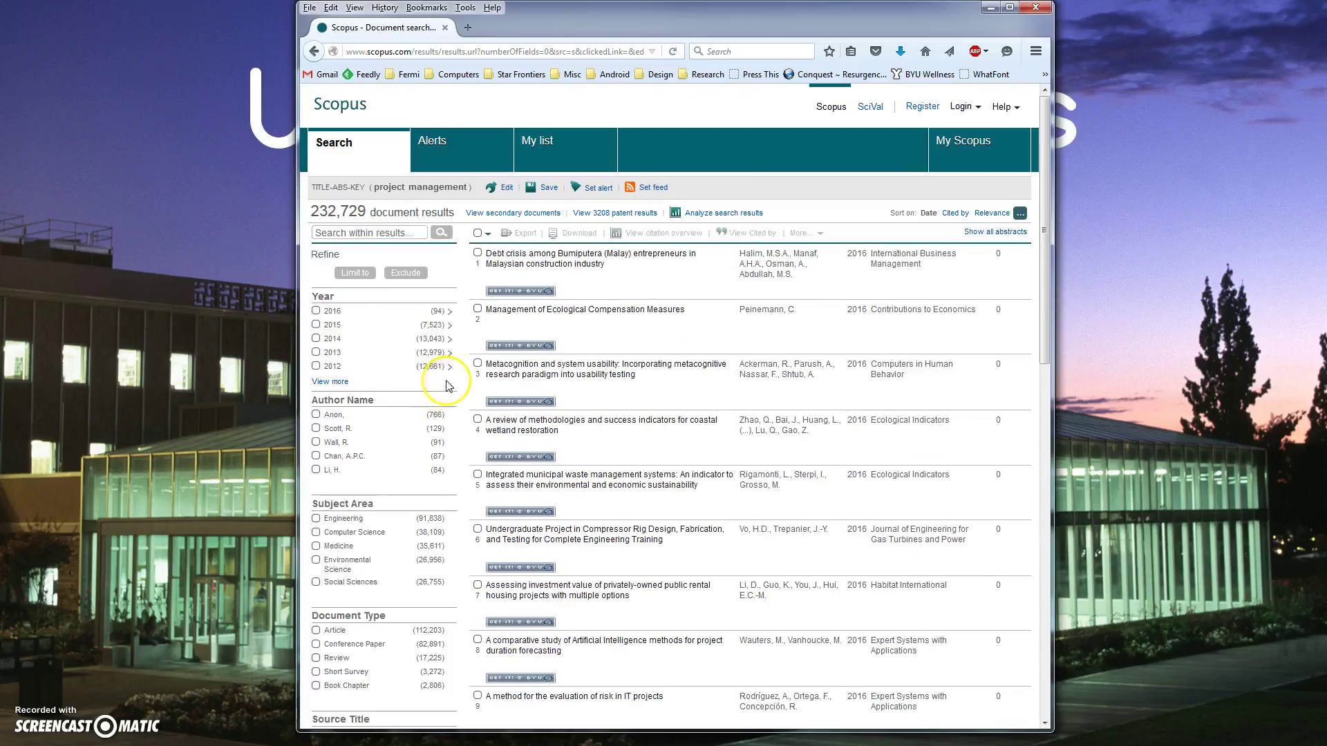
pyautogui.click(422, 634)
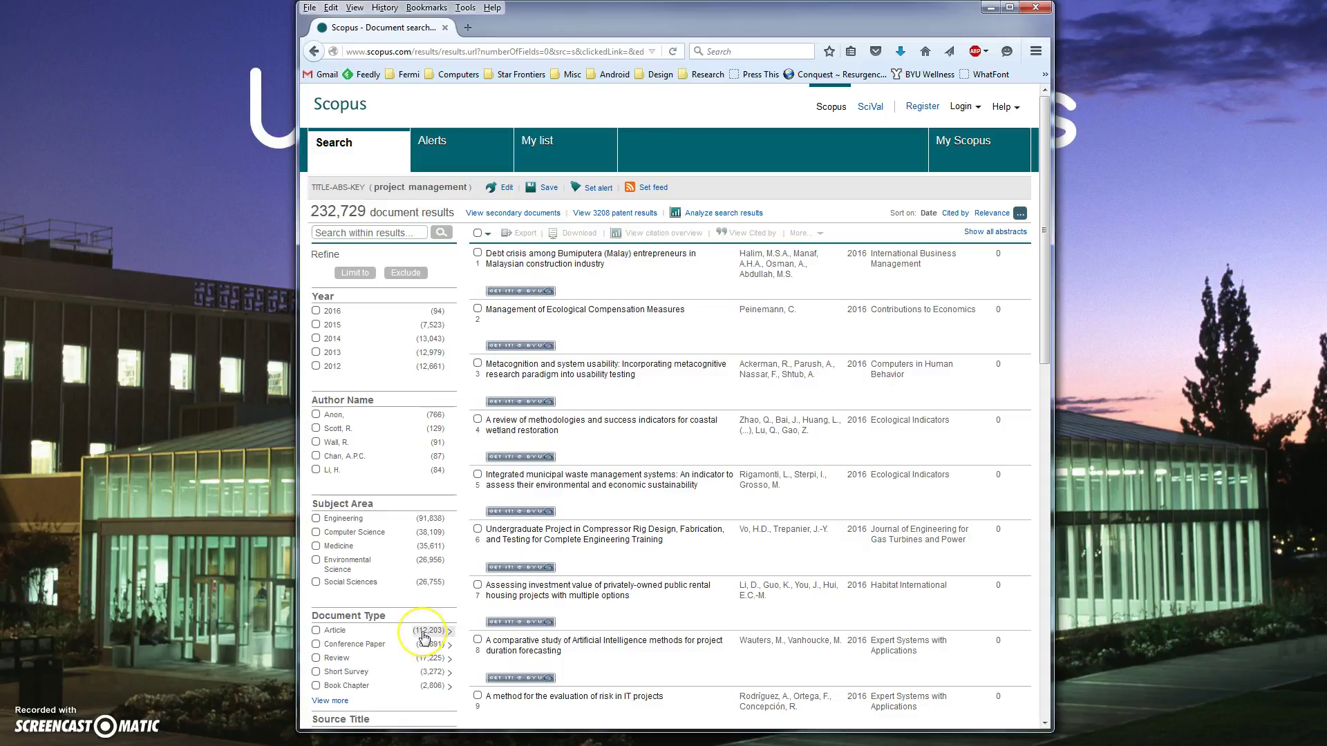
pyautogui.click(422, 512)
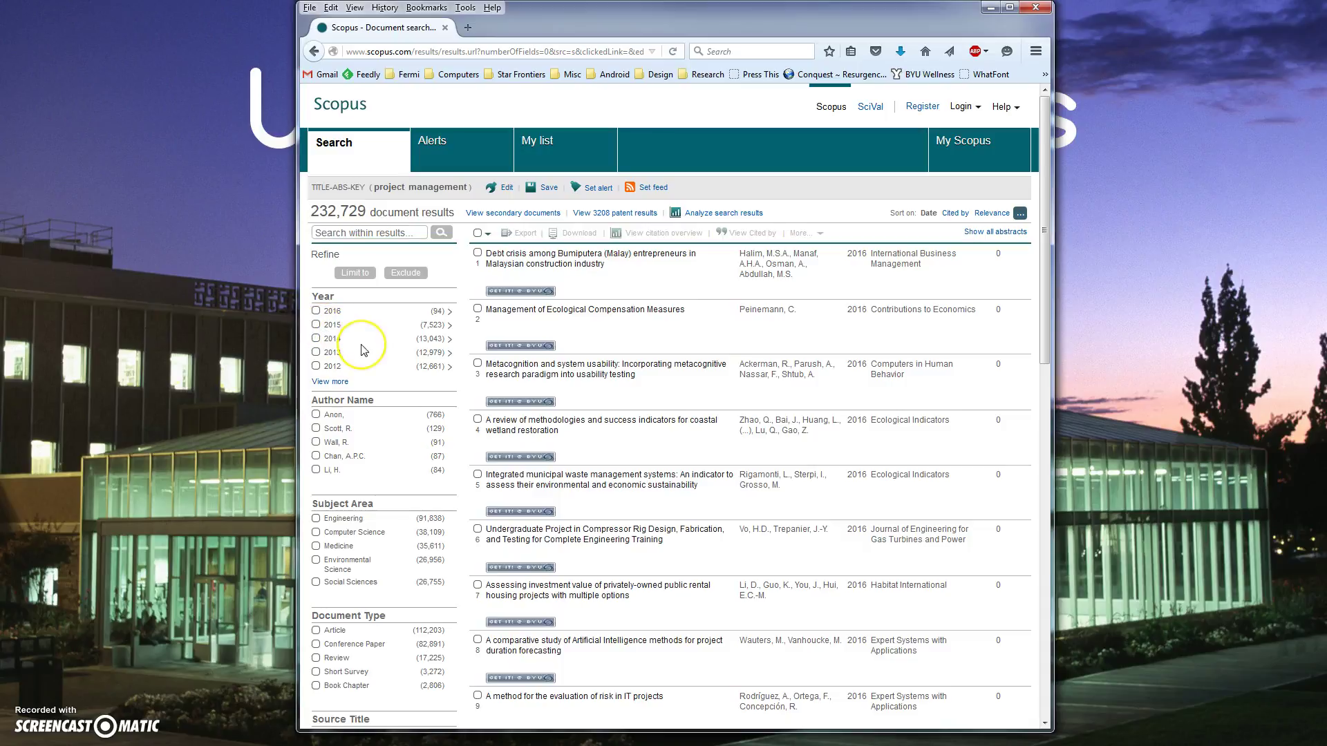
pyautogui.scroll(-1, 364, 350)
pyautogui.scroll(-5, 365, 351)
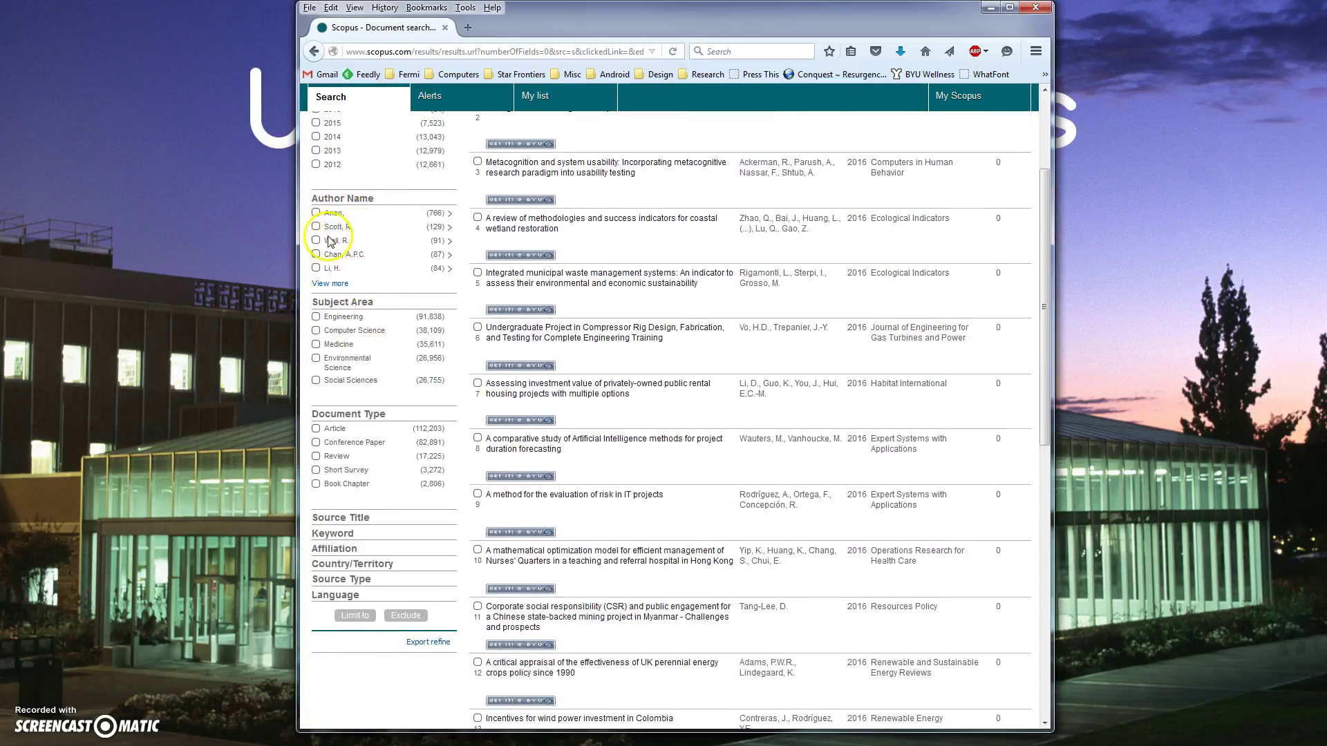
# Expand the full subject area list and limit the results to Computer Science and Business, Management and Accounting.
pyautogui.scroll(-2, 359, 291)
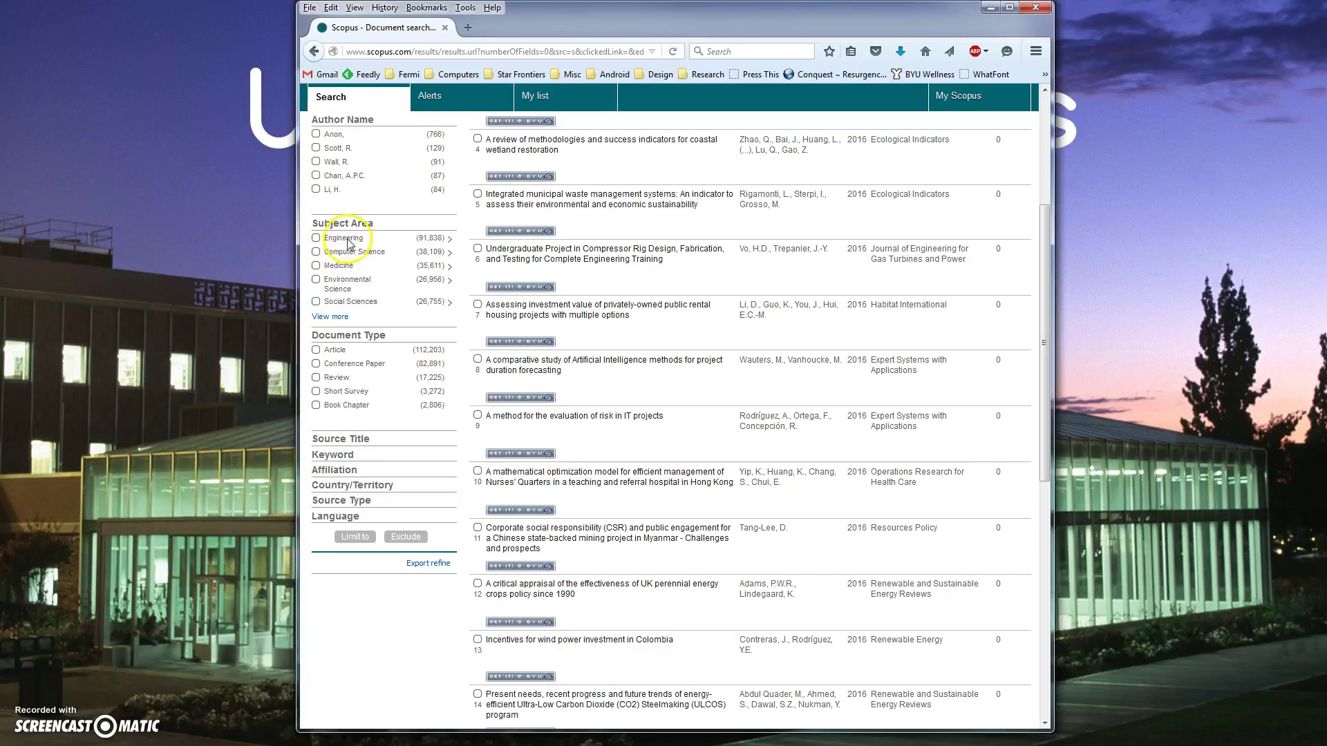
pyautogui.click(336, 316)
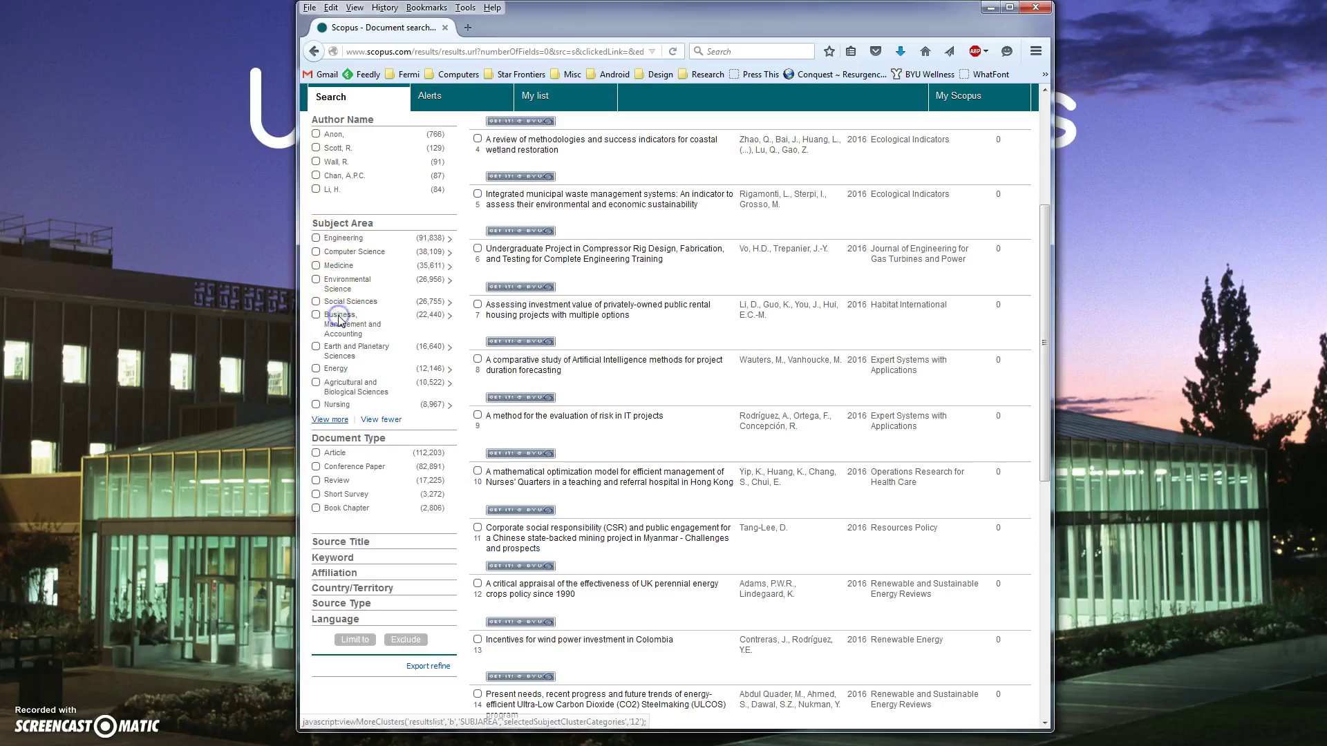
pyautogui.click(331, 419)
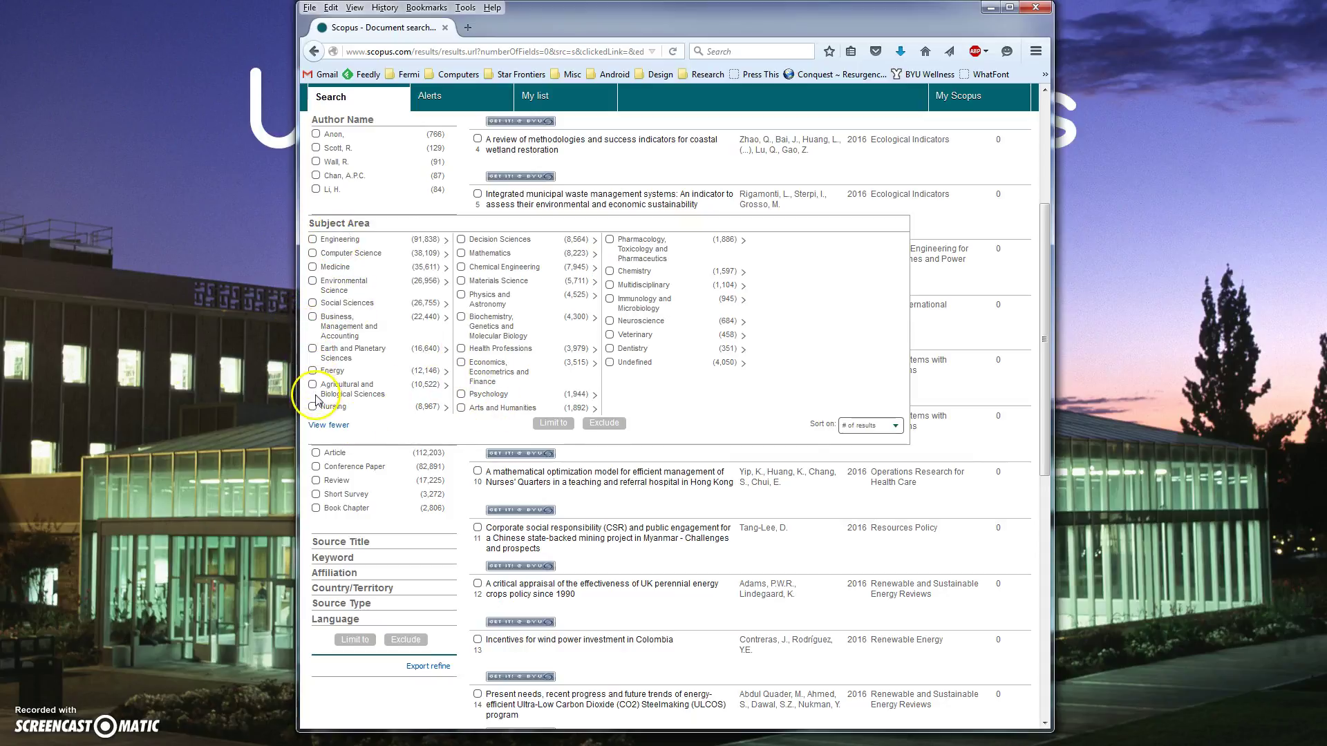
pyautogui.click(312, 254)
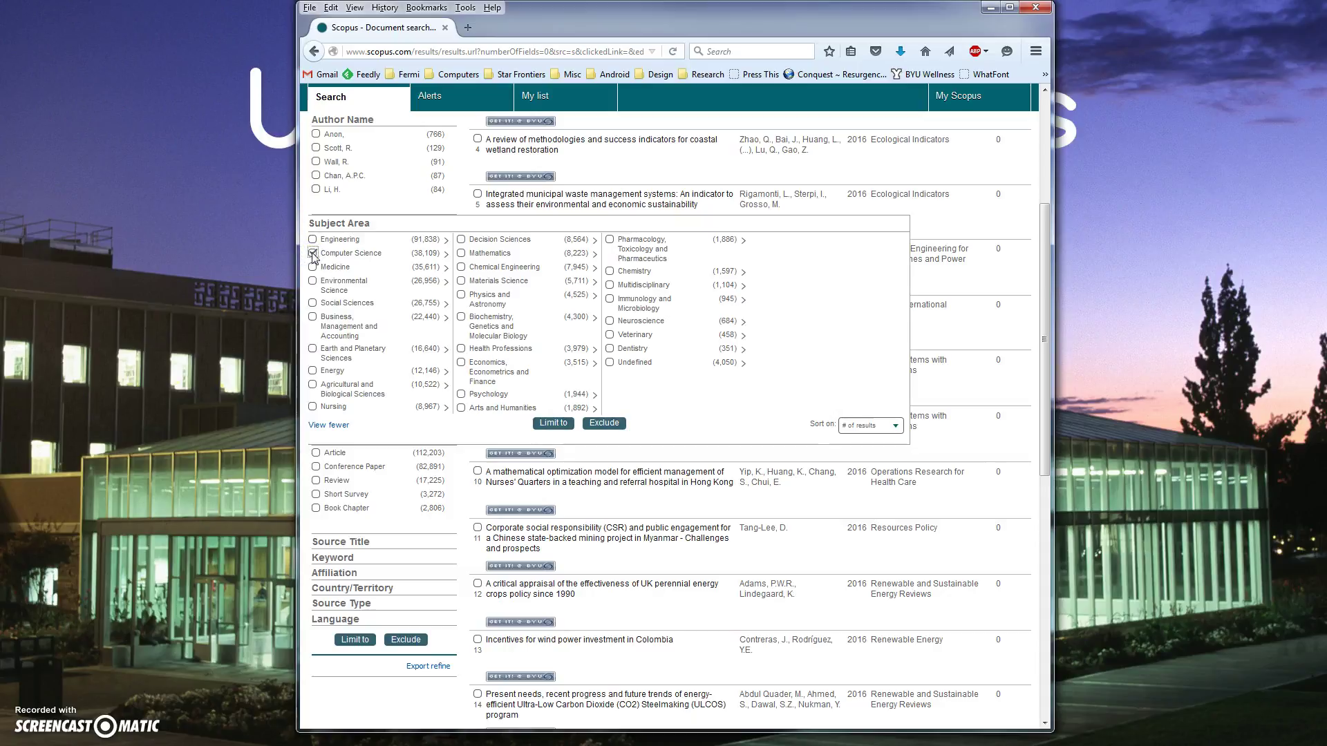
pyautogui.click(313, 317)
pyautogui.click(559, 425)
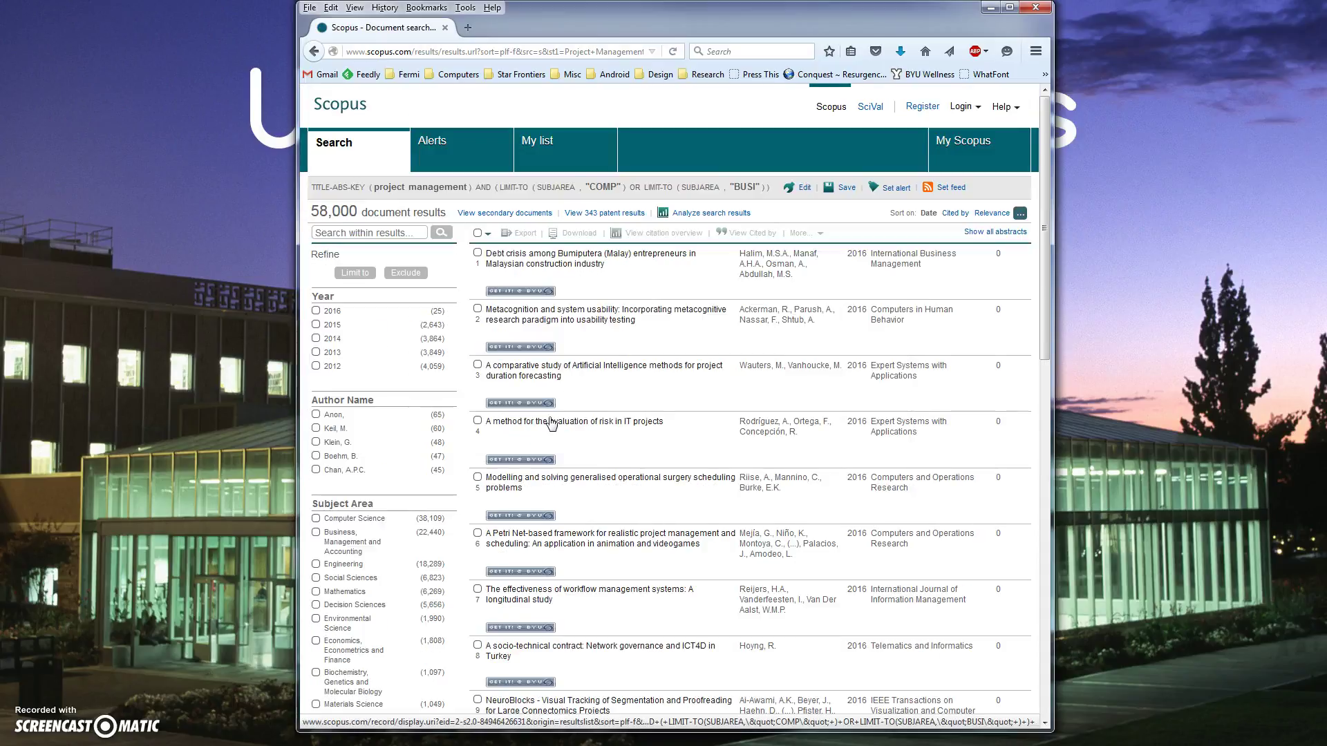
# Limit the results to the year 2015 and sort them by number of citations.
pyautogui.click(394, 335)
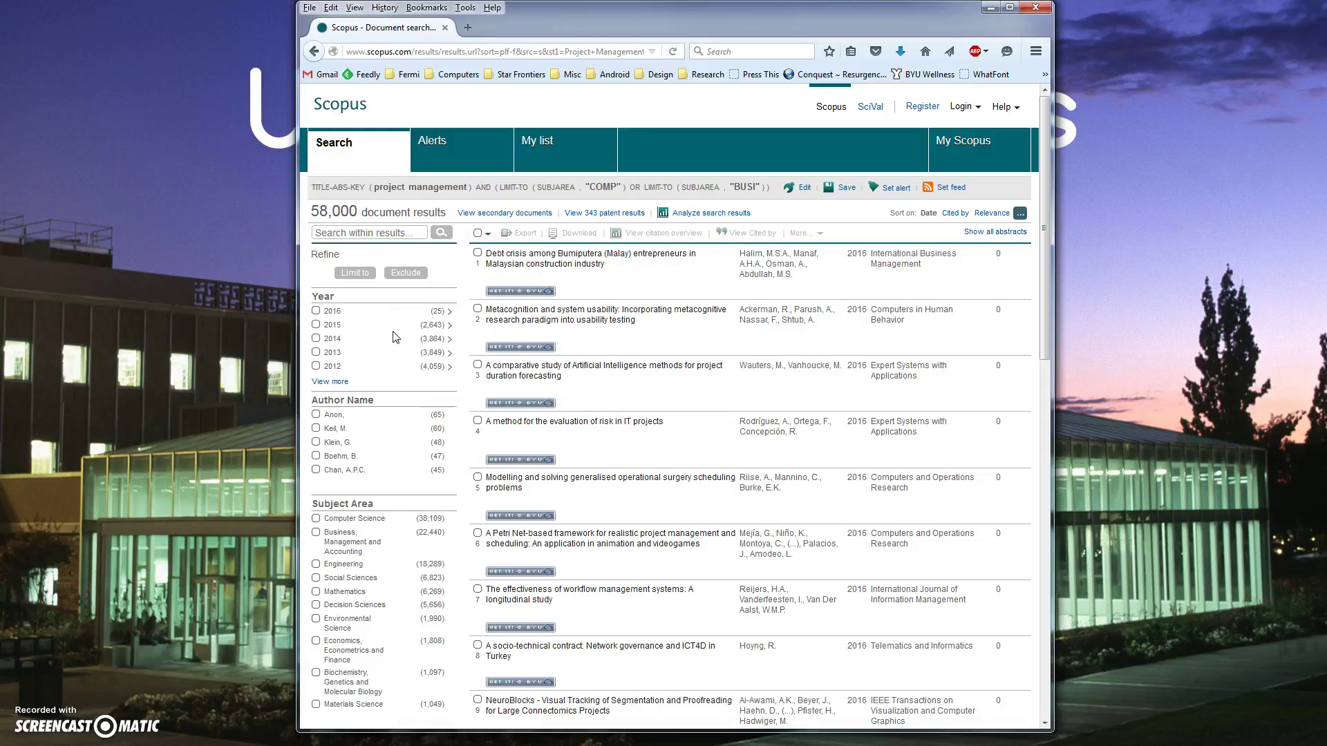
pyautogui.click(316, 325)
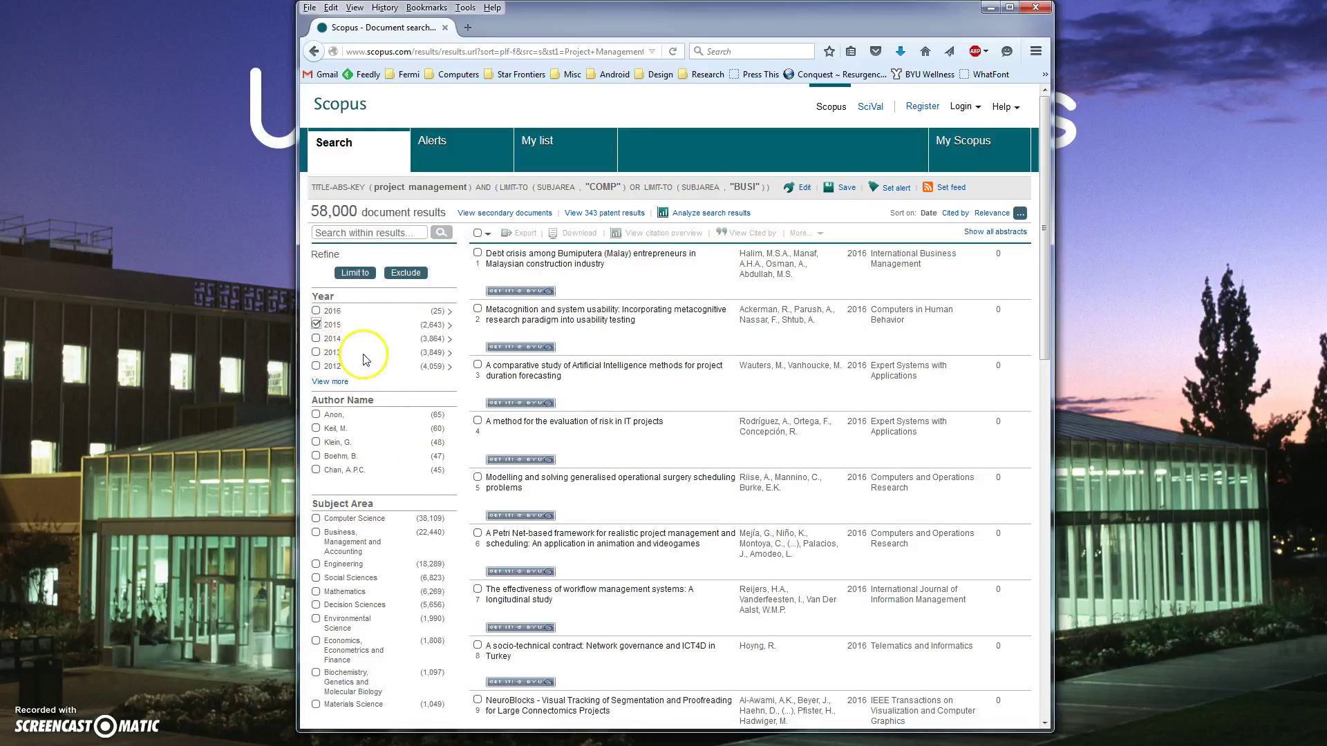
pyautogui.click(357, 274)
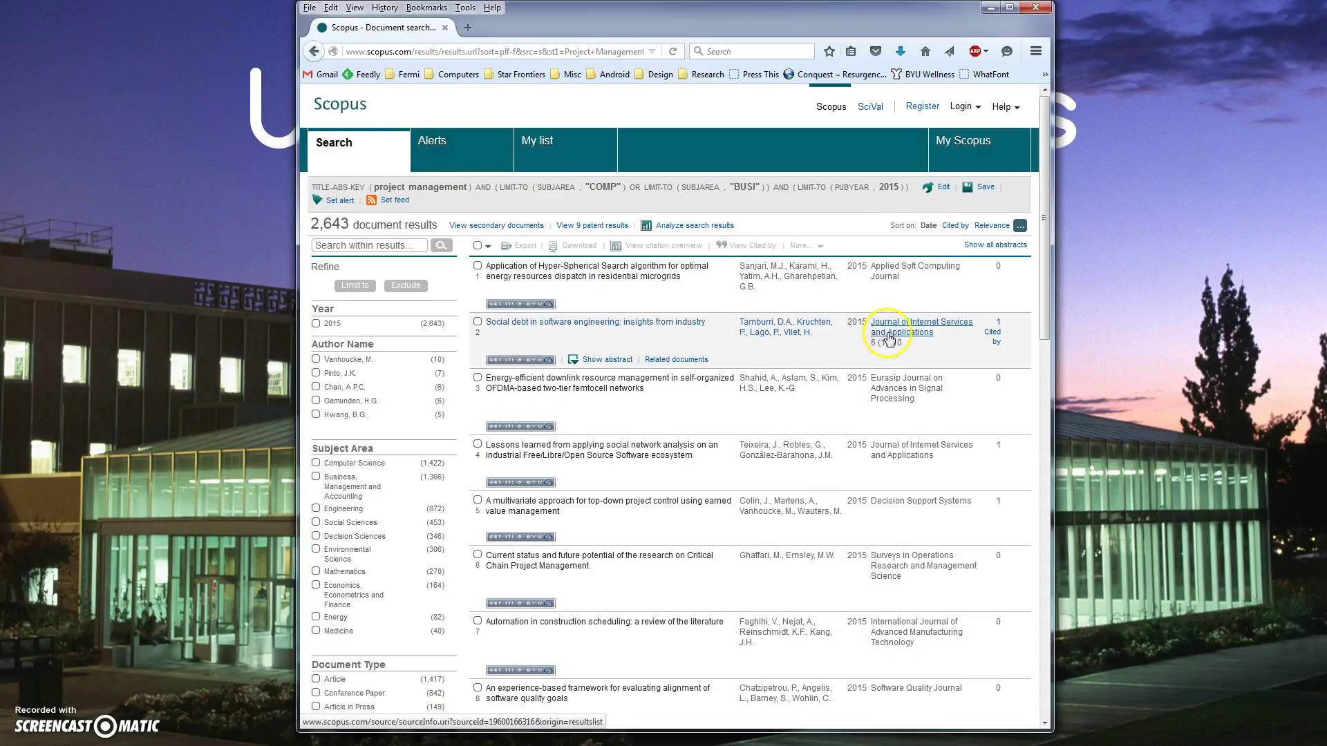
pyautogui.click(957, 226)
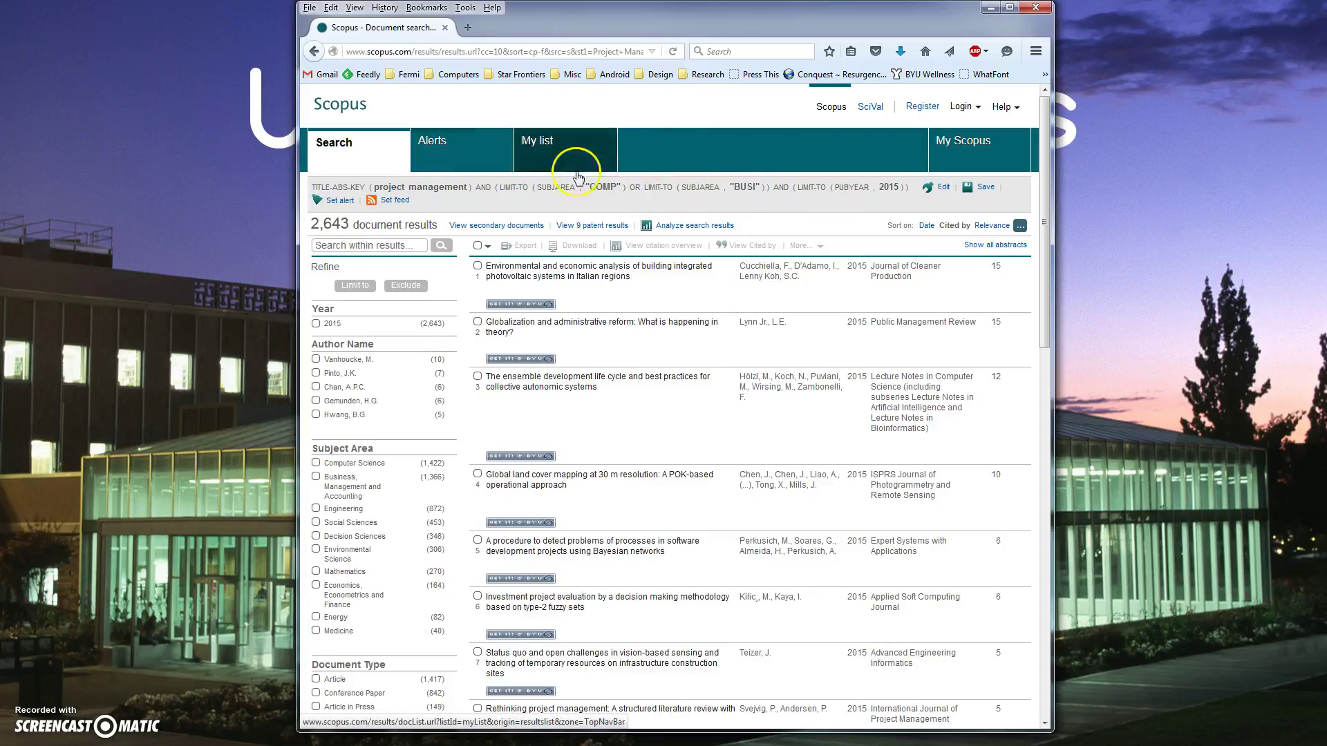
# Edit the search query to remove the 2015 publication year limit and rerun the search.
pyautogui.click(943, 190)
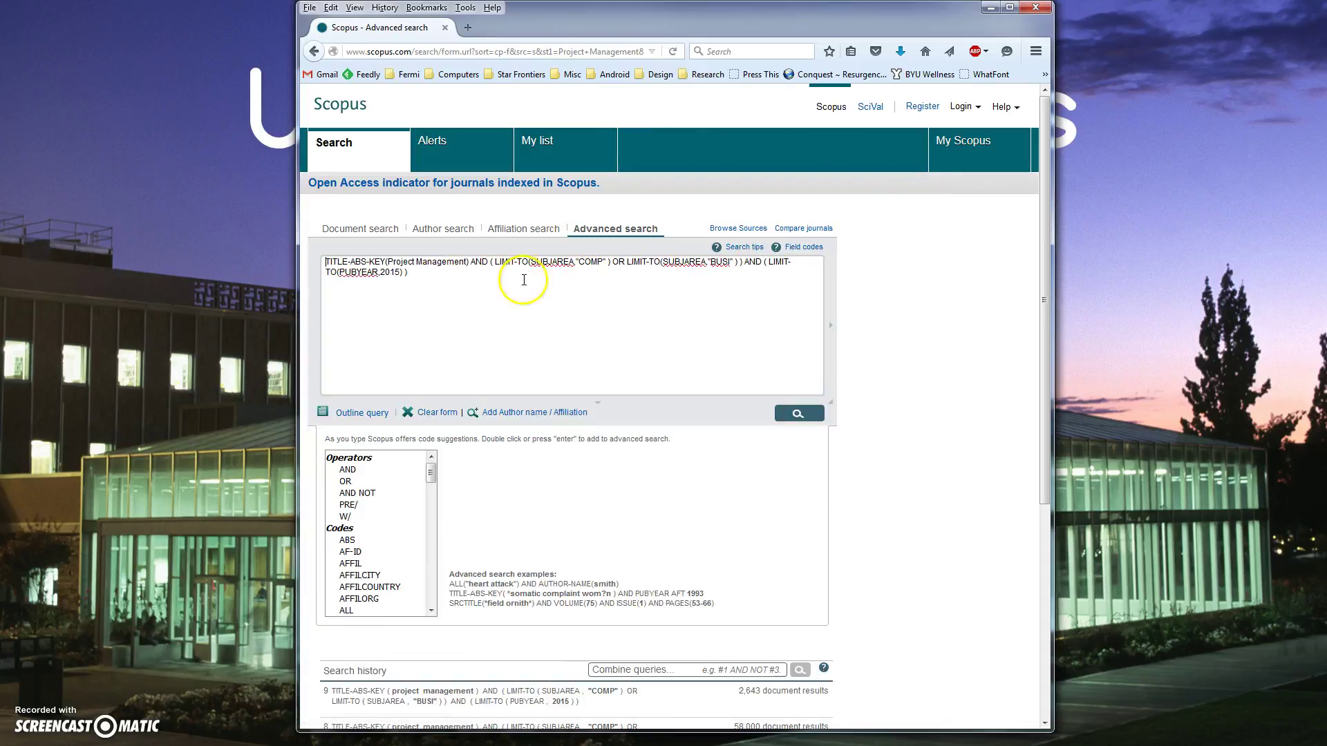
pyautogui.moveTo(746, 263); pyautogui.dragTo(746, 277)
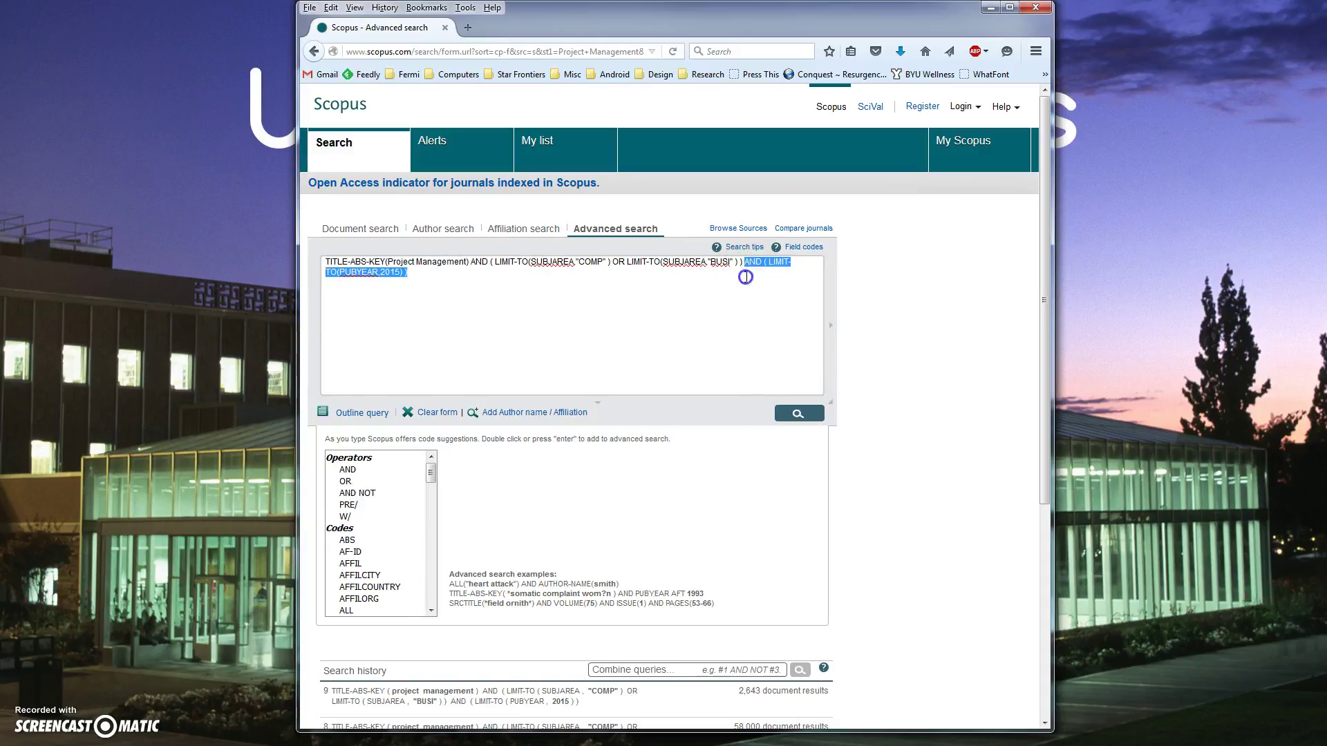
pyautogui.press('Delete')
pyautogui.click(809, 413)
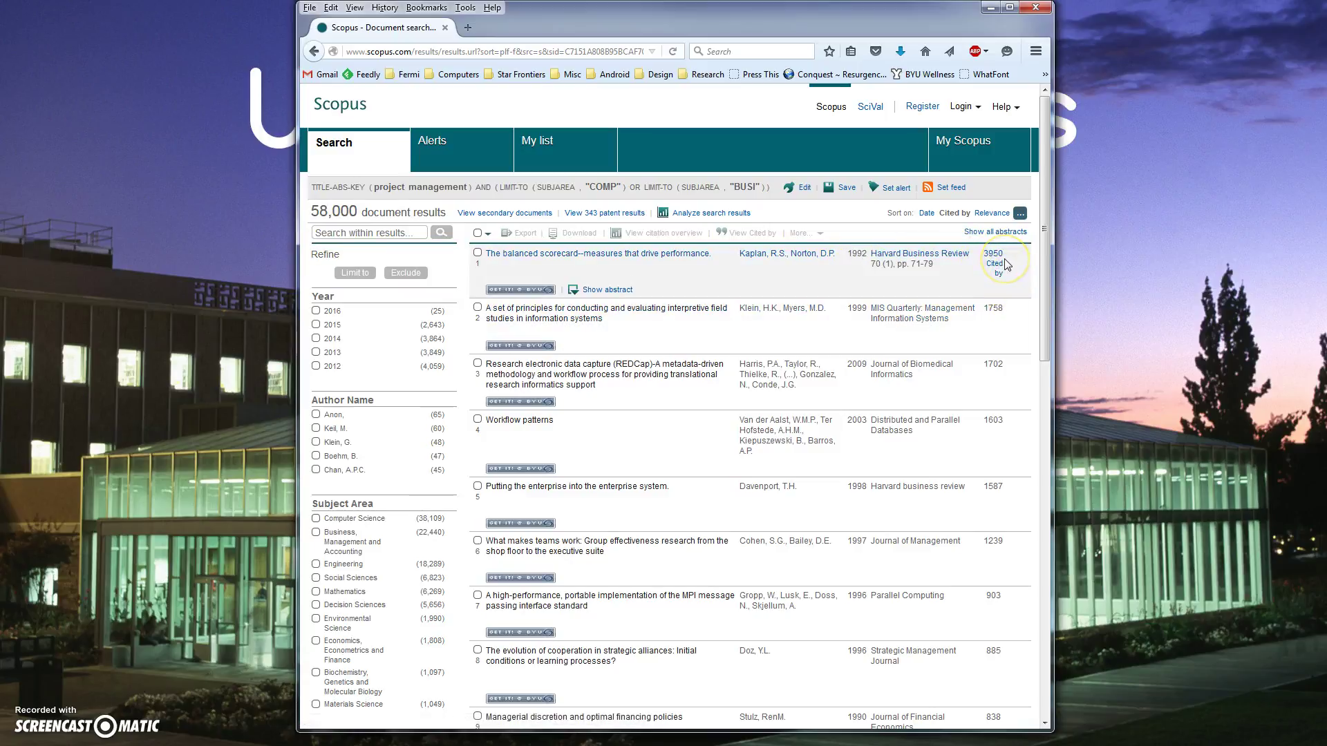
# Open the record of the "Research electronic data capture (REDCap)" article and review its abstract and keywords.
pyautogui.click(864, 251)
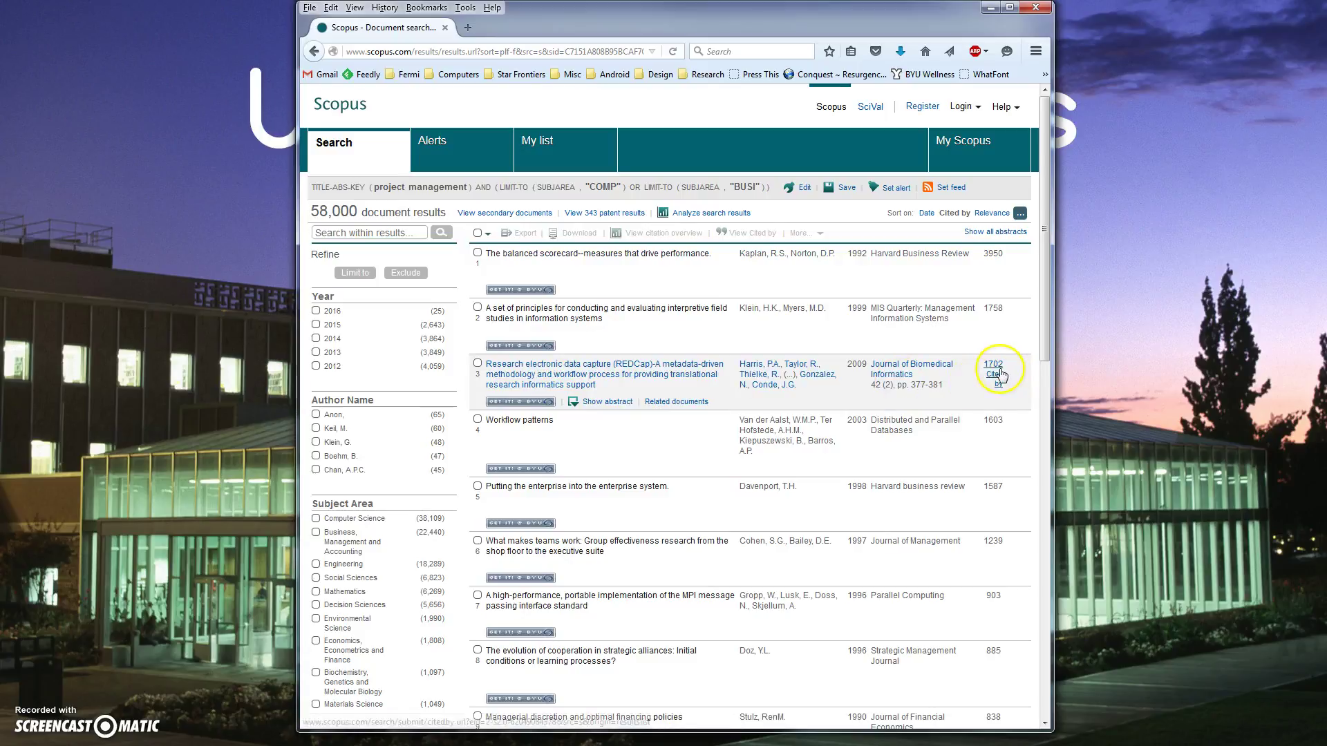
pyautogui.click(602, 370)
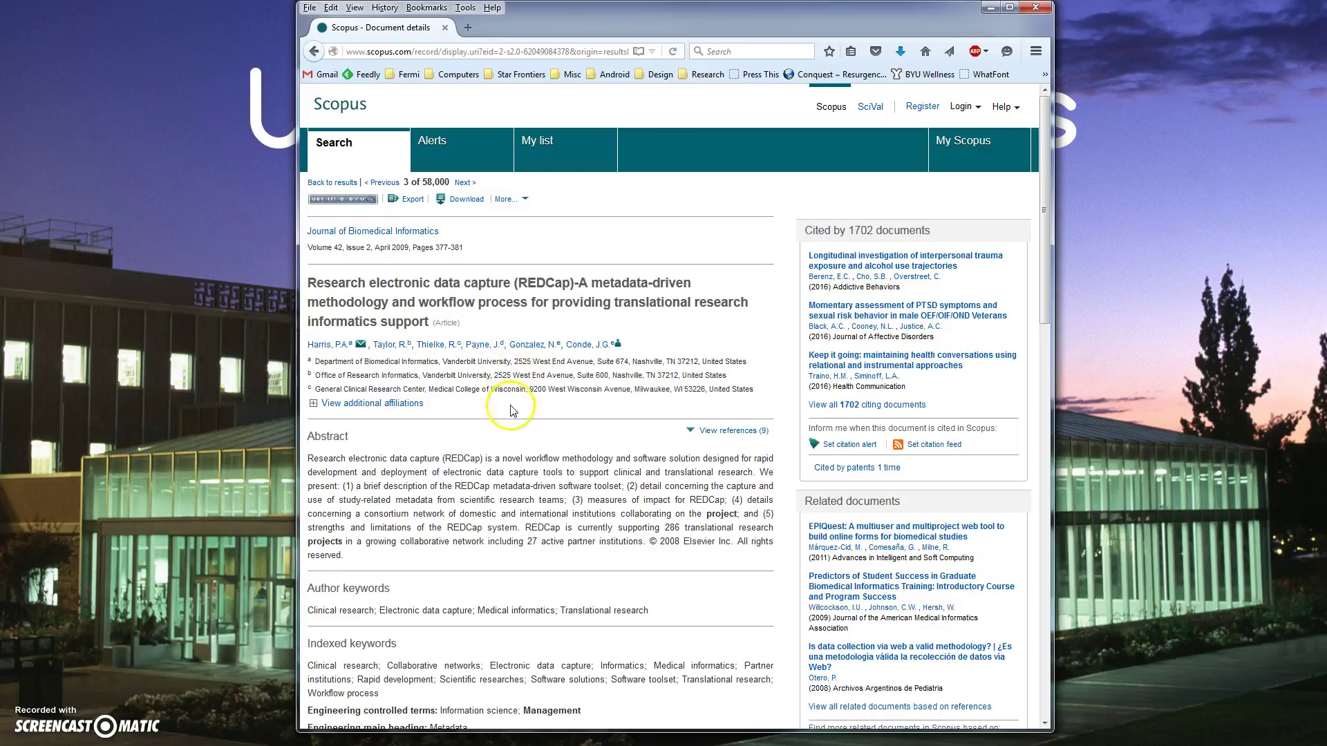
pyautogui.scroll(-3, 539, 377)
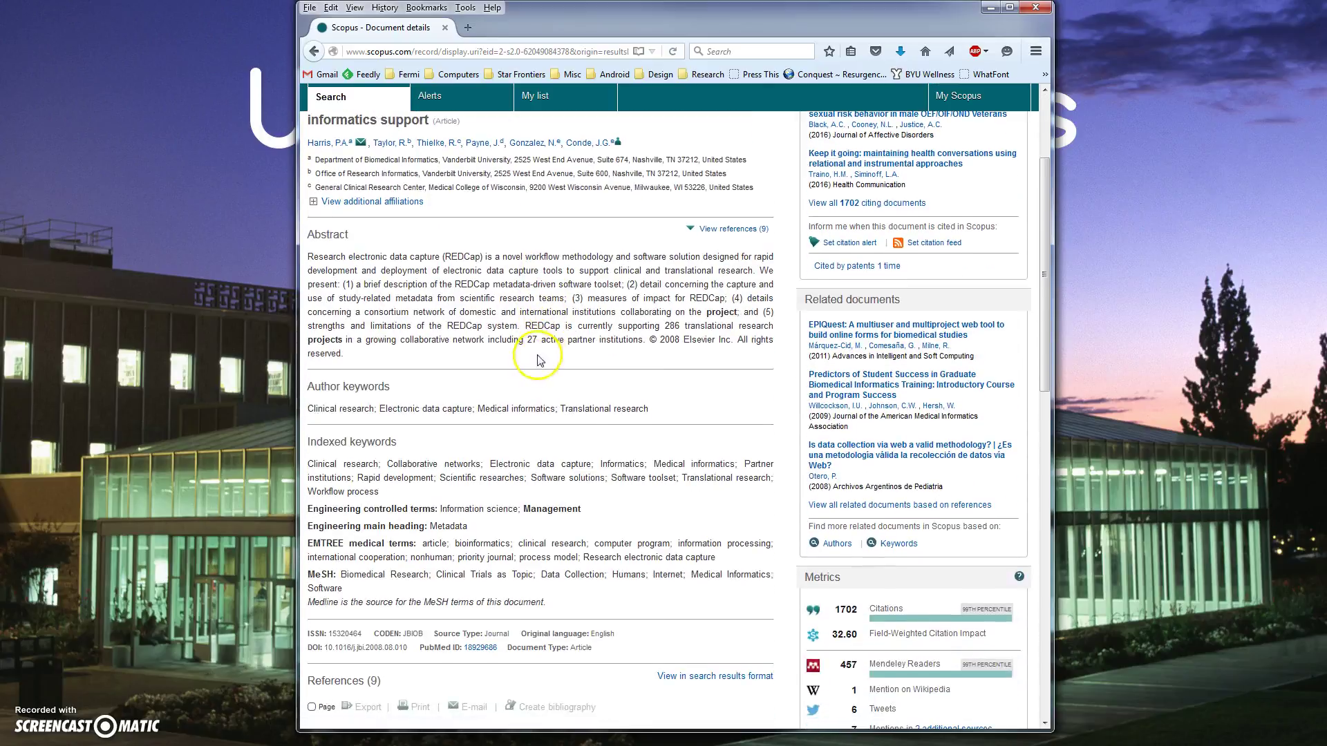
# Review the indexed keywords and the reference list on the REDCap article's record.
pyautogui.scroll(-2, 346, 356)
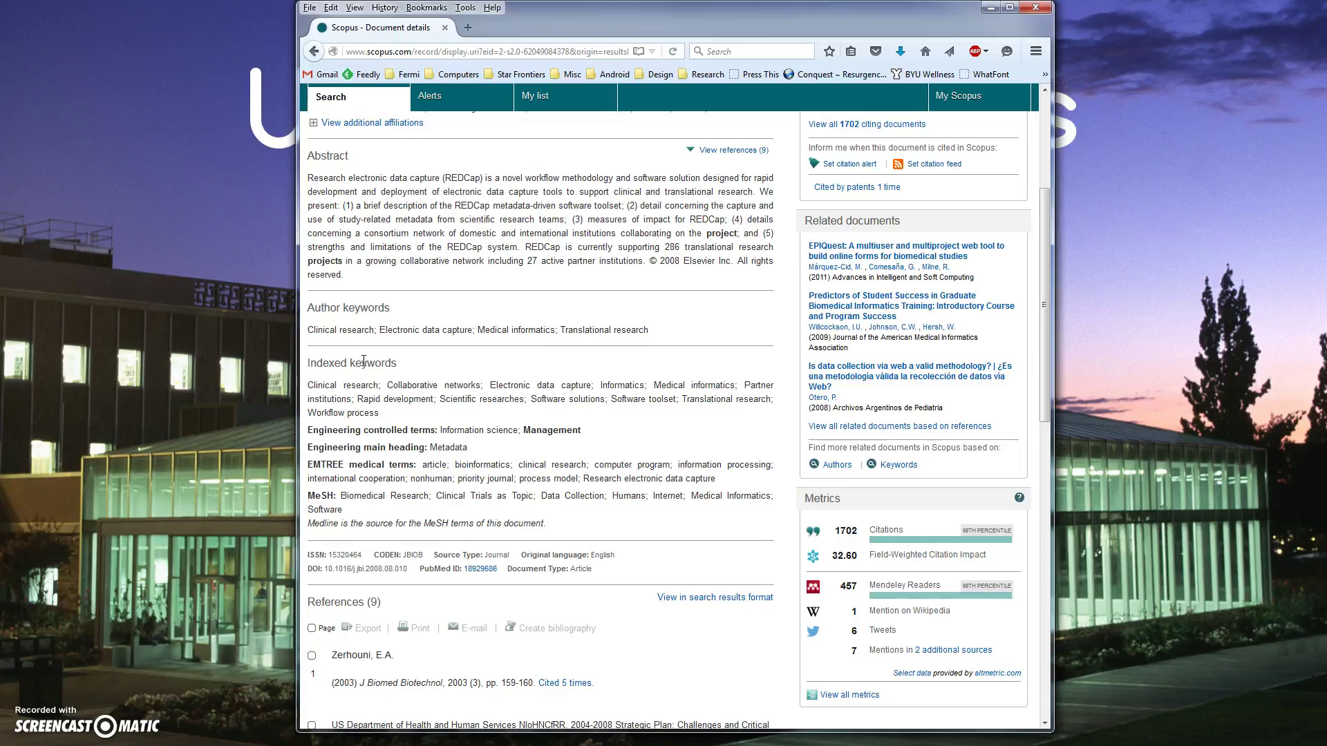
pyautogui.scroll(-10, 364, 361)
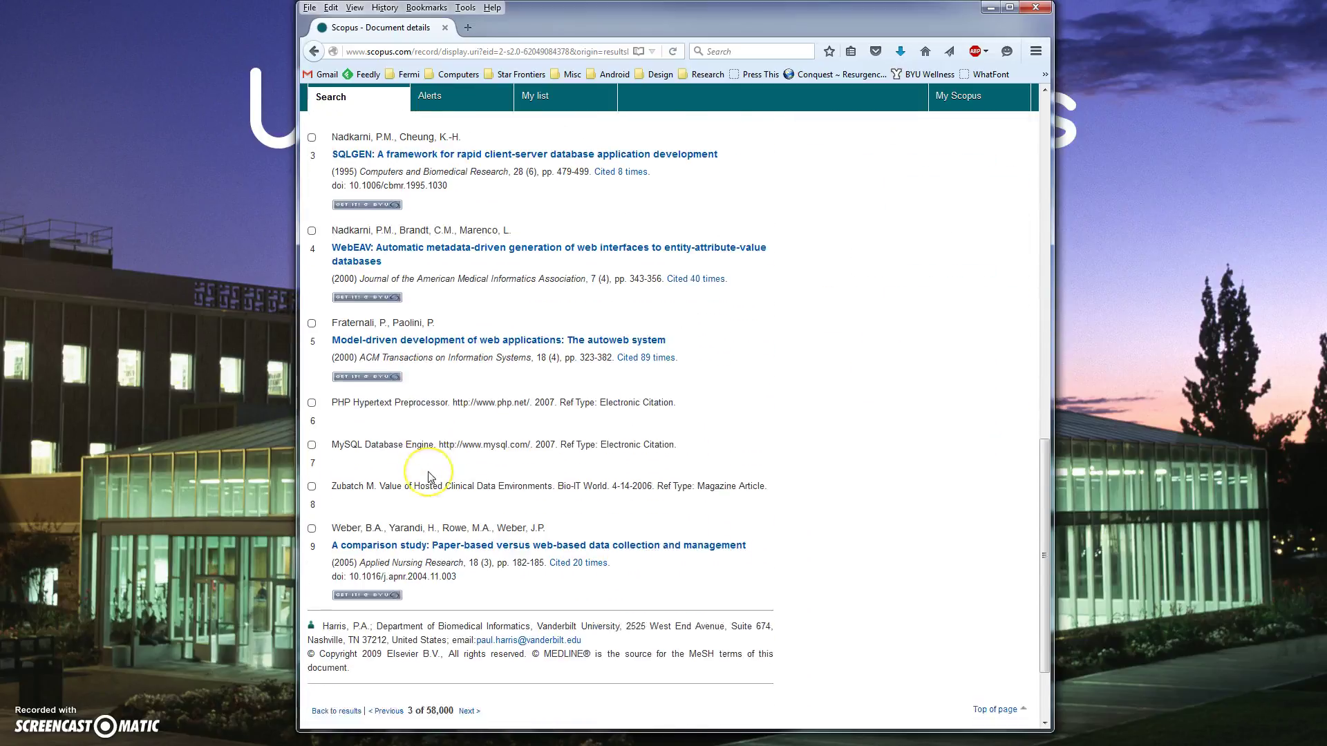
pyautogui.scroll(-2, 429, 477)
pyautogui.scroll(14, 428, 477)
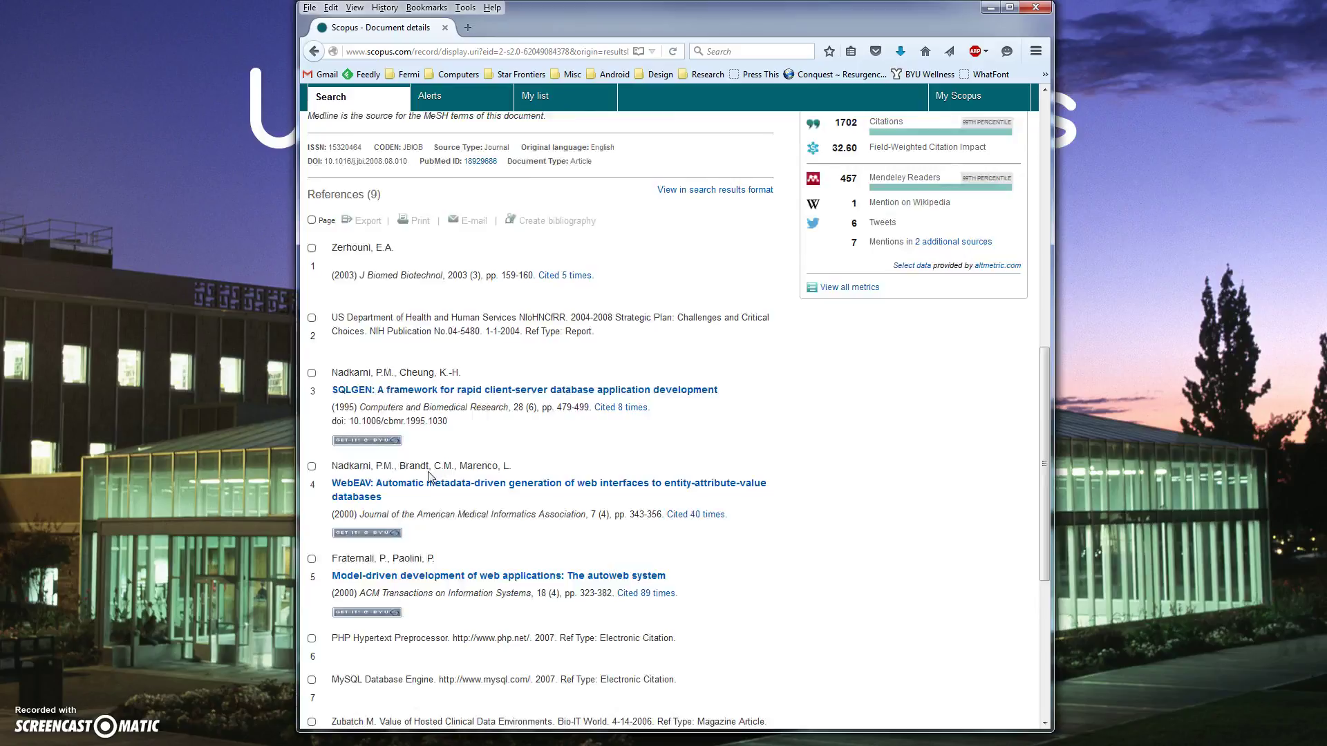
pyautogui.click(891, 354)
pyautogui.scroll(3, 891, 354)
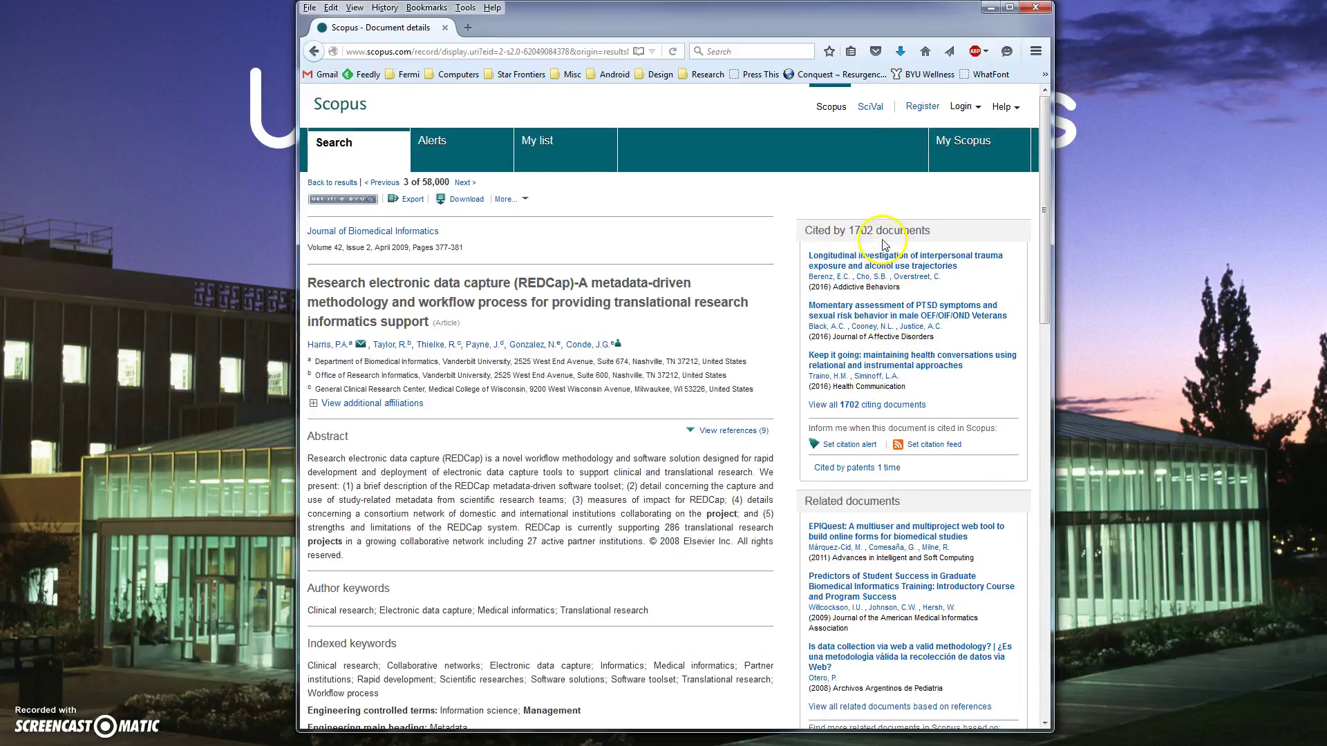
# View all documents citing the REDCap article and return to the project management search results.
pyautogui.click(885, 412)
pyautogui.click(857, 410)
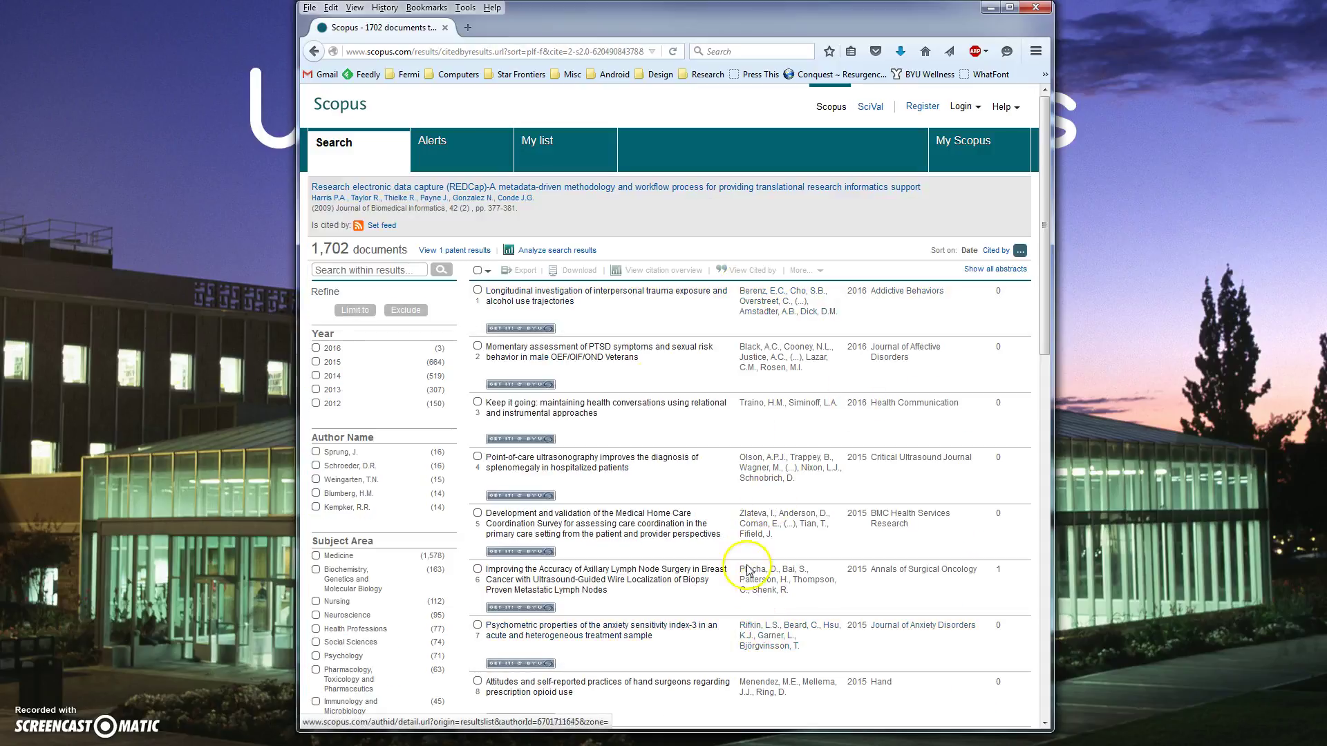
pyautogui.click(316, 53)
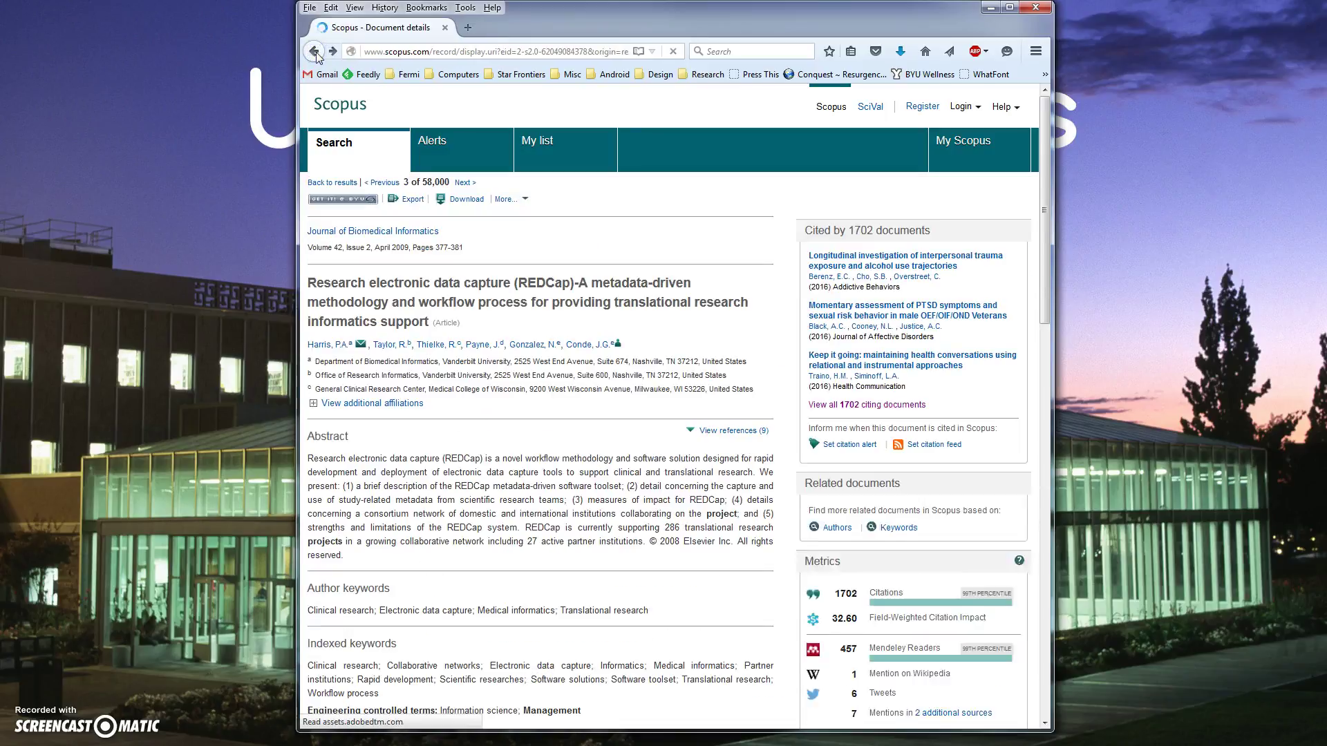
pyautogui.click(316, 52)
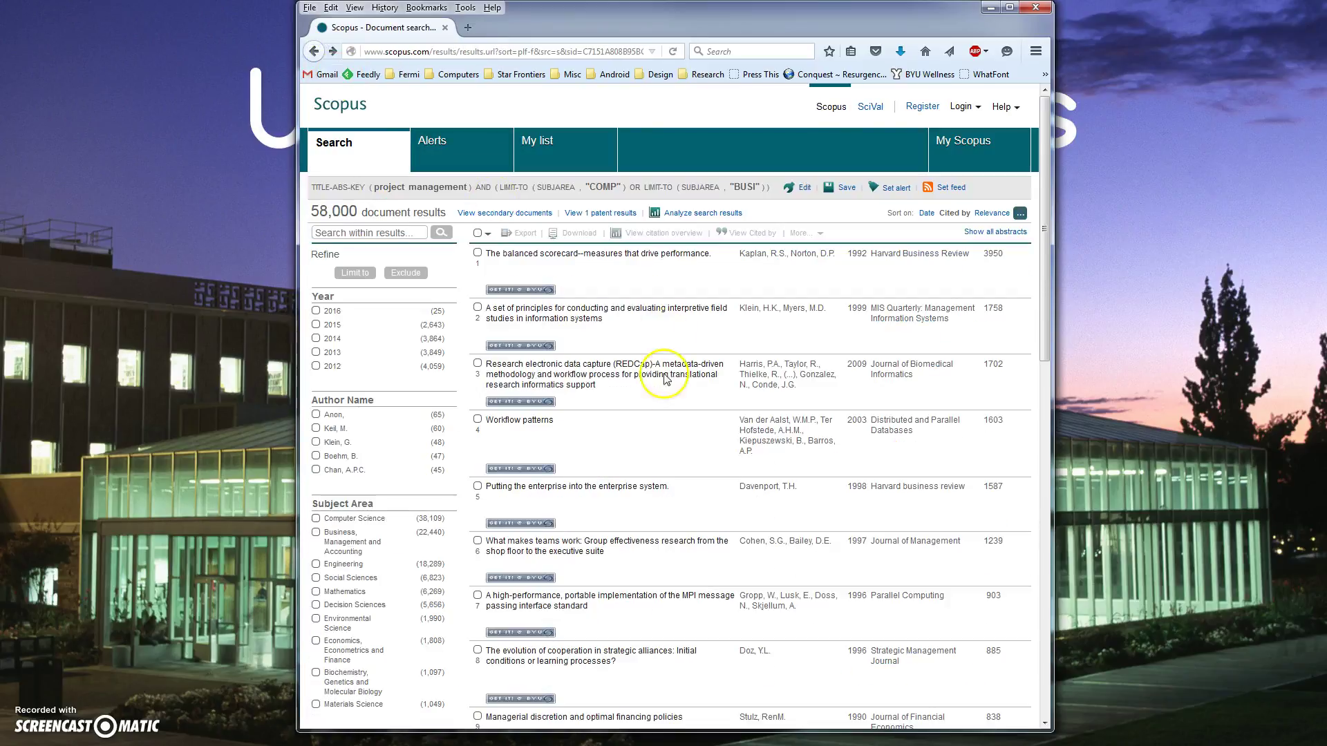
# Open the library's full-text lookup for the "Workflow patterns" article and enlarge its window.
pyautogui.scroll(-1, 657, 386)
pyautogui.scroll(-2, 657, 385)
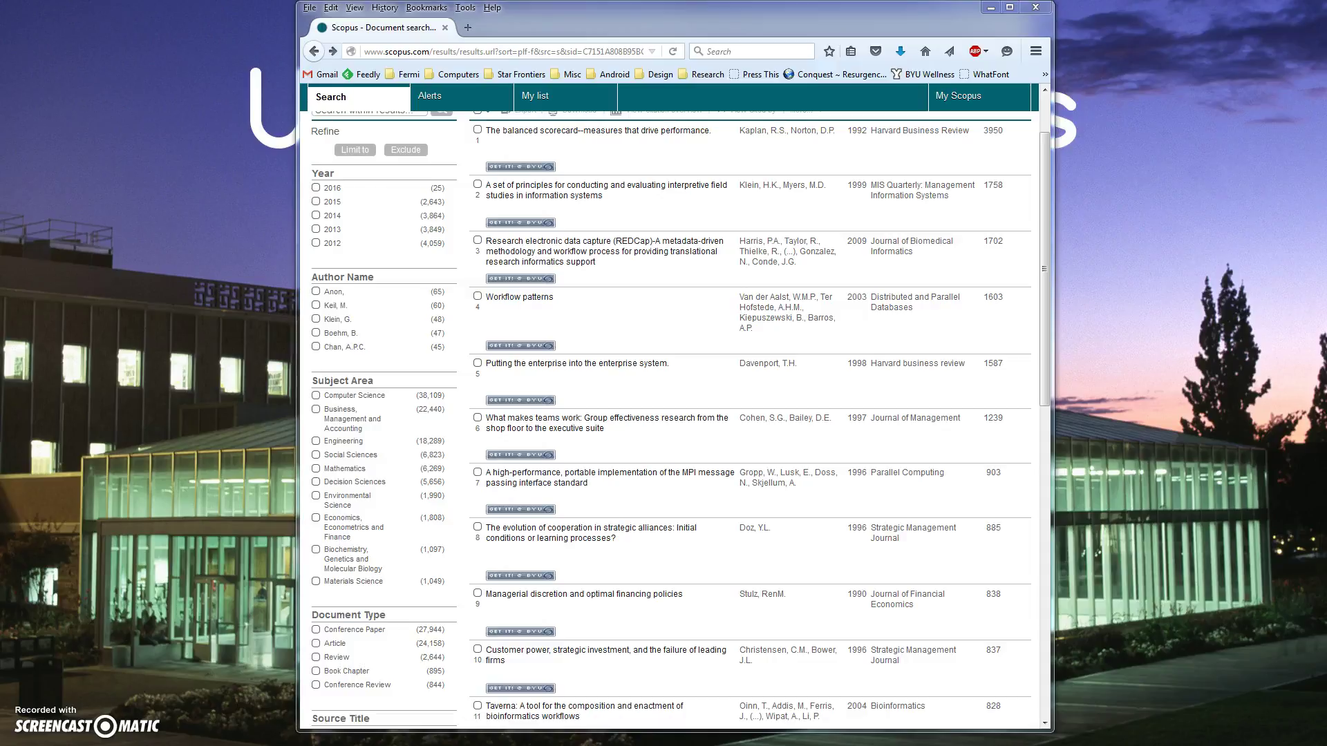
pyautogui.moveTo(0, 8); pyautogui.dragTo(466, 26)
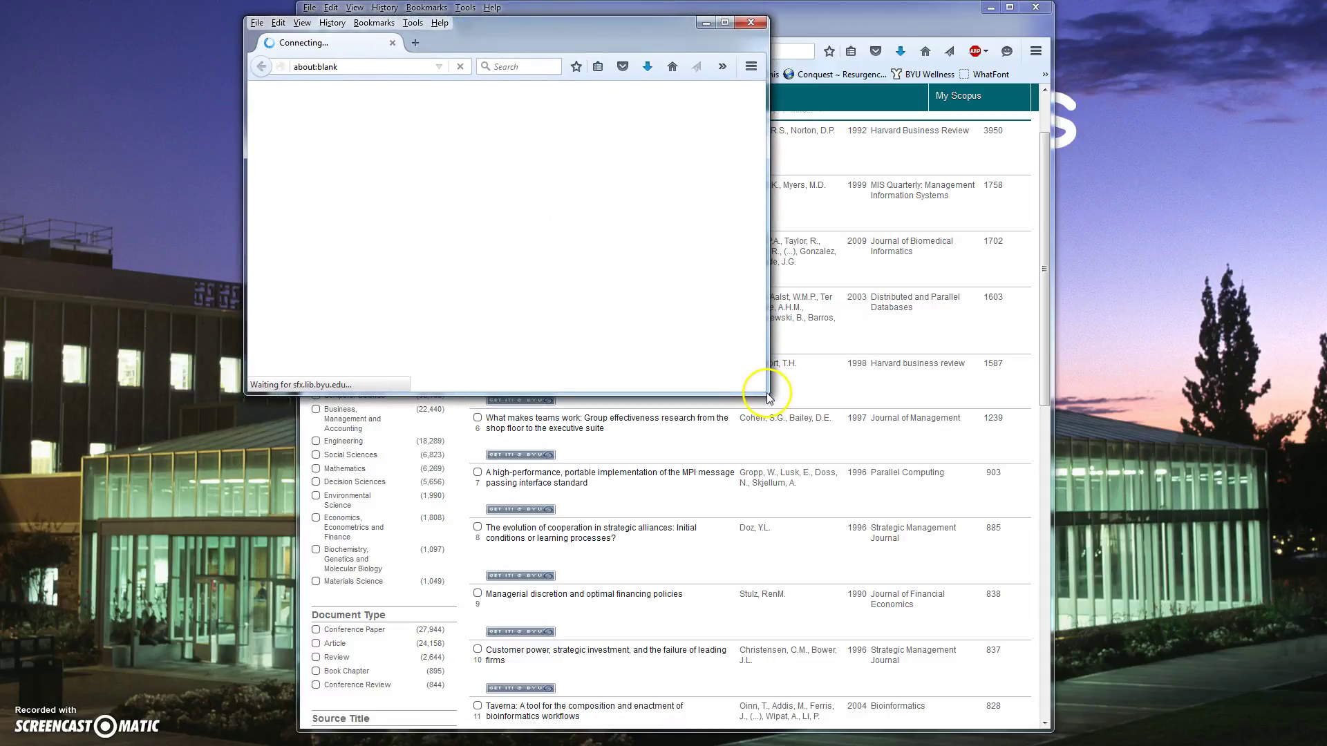
pyautogui.moveTo(766, 392); pyautogui.dragTo(914, 727)
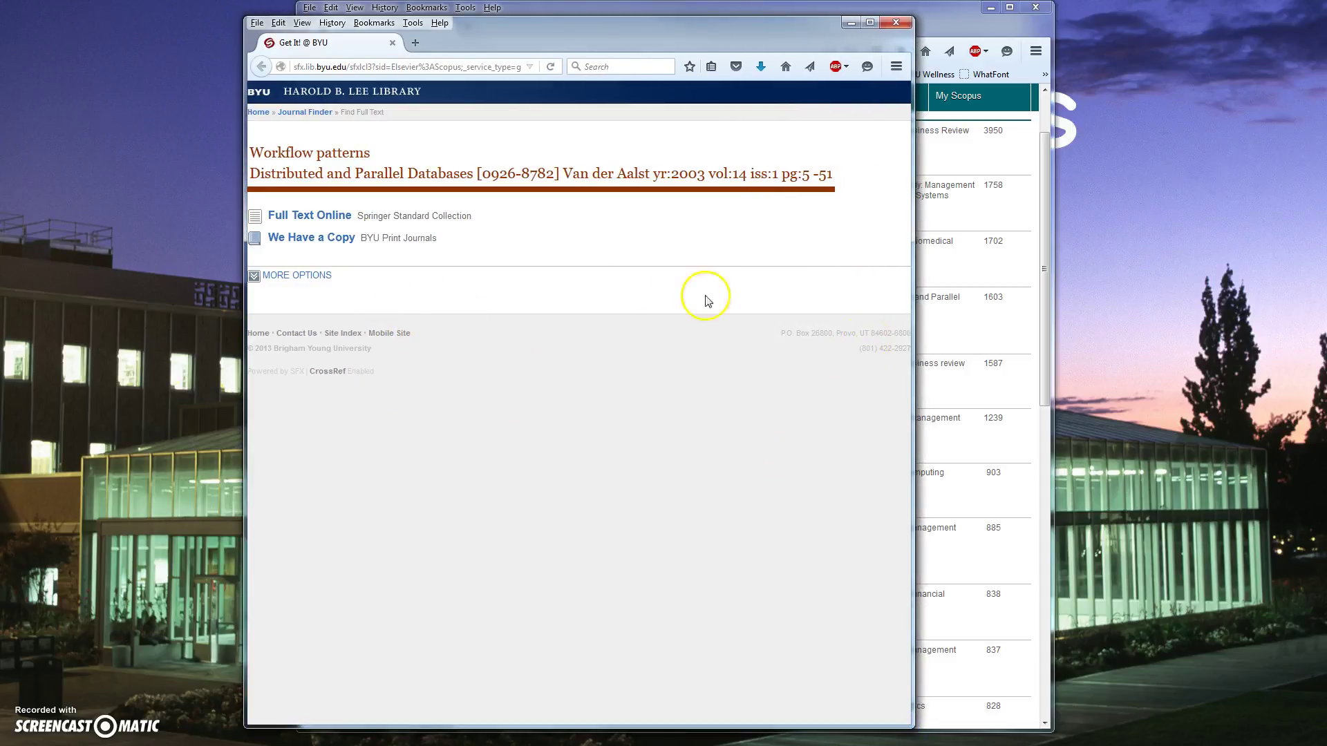
# Open the online full text of "Workflow patterns" from the Springer Standard Collection and view its PDF.
pyautogui.click(316, 241)
pyautogui.click(346, 217)
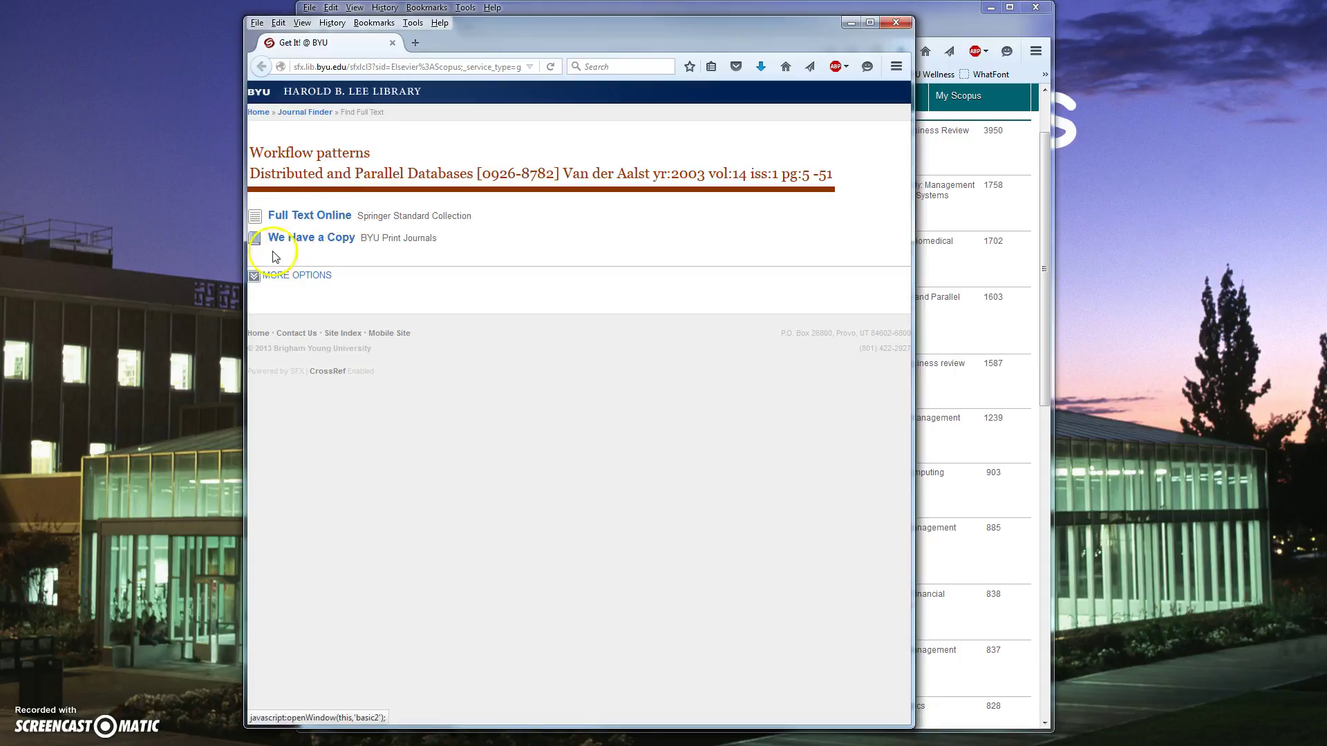
pyautogui.click(352, 238)
pyautogui.click(312, 219)
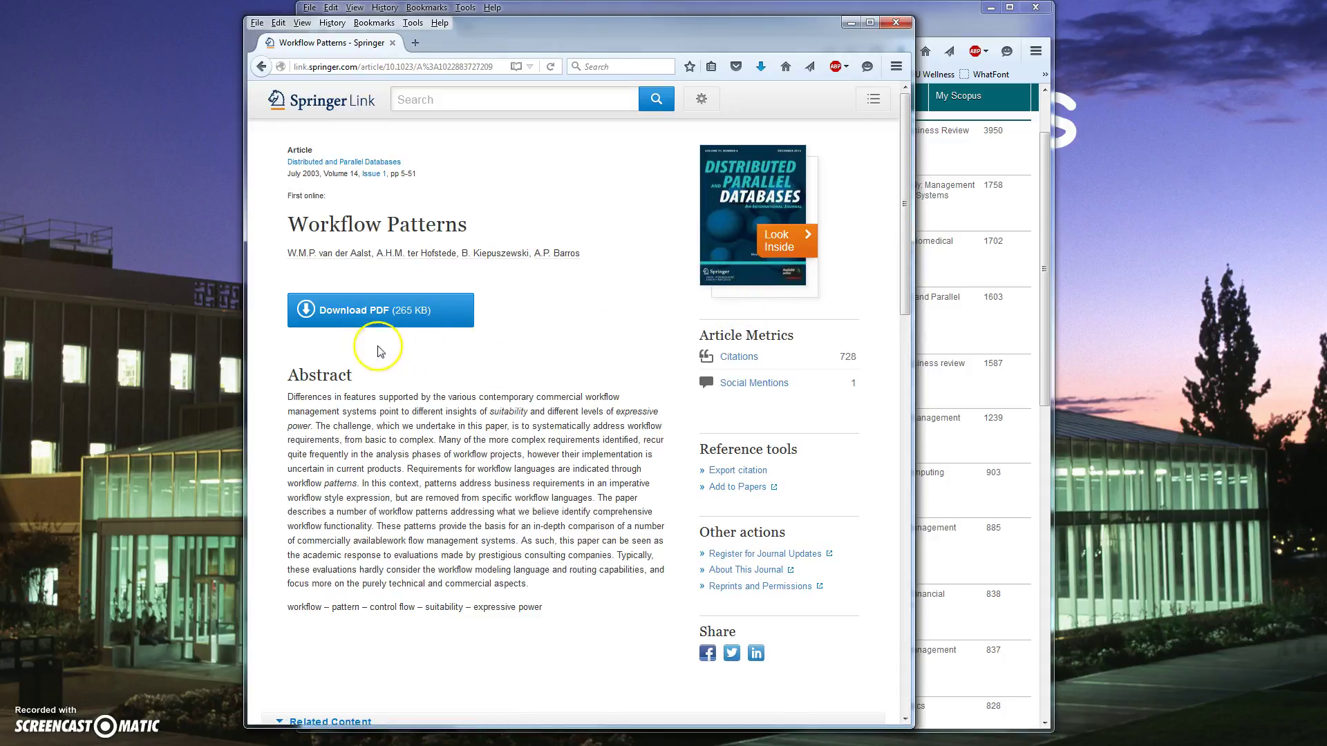
pyautogui.click(362, 308)
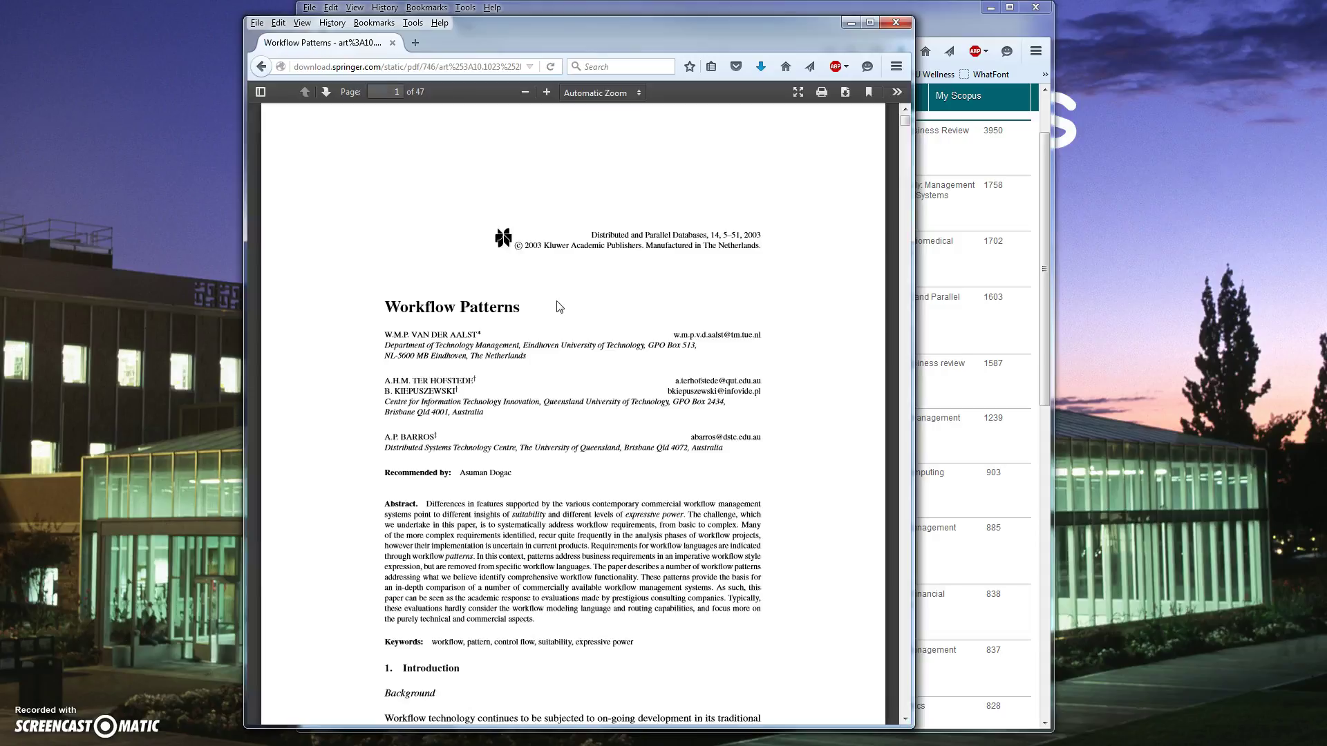
pyautogui.scroll(-6, 560, 307)
pyautogui.scroll(5, 562, 287)
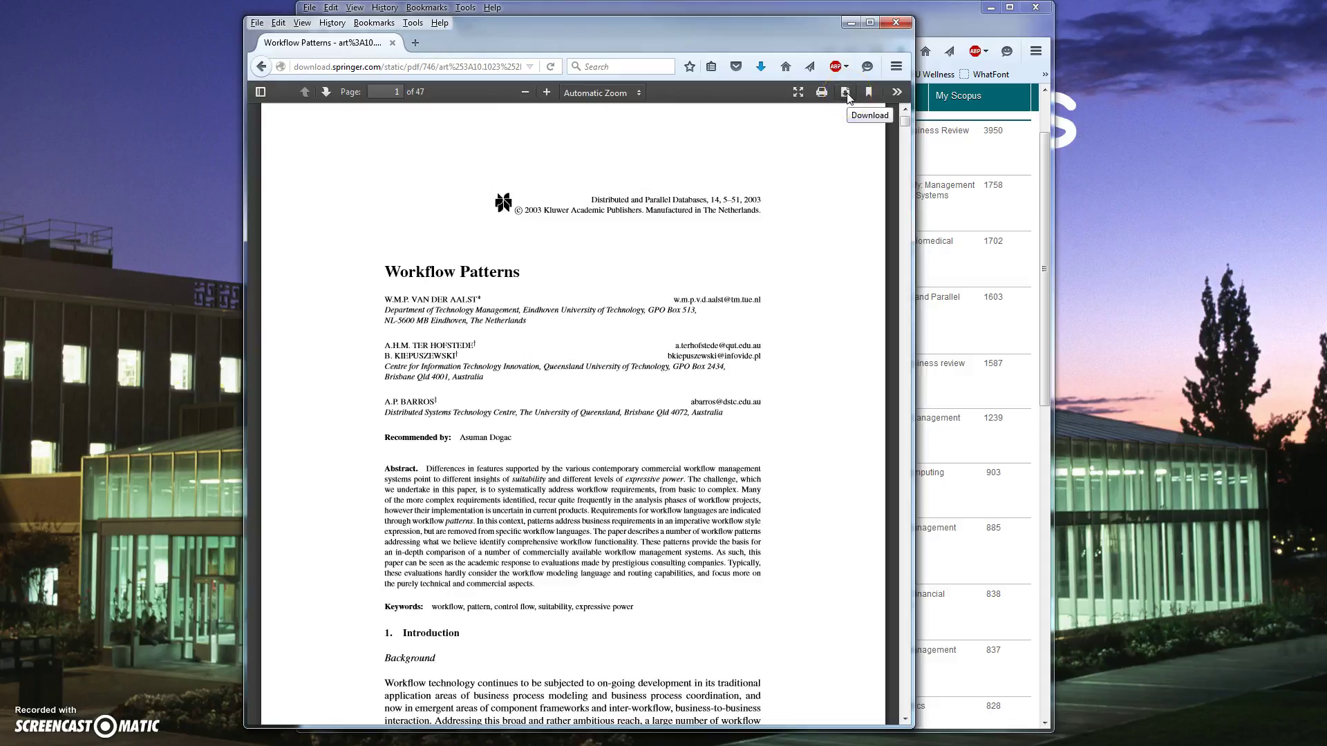
# Check the save options of the PDF link on the article page and close the full-text window.
pyautogui.click(262, 66)
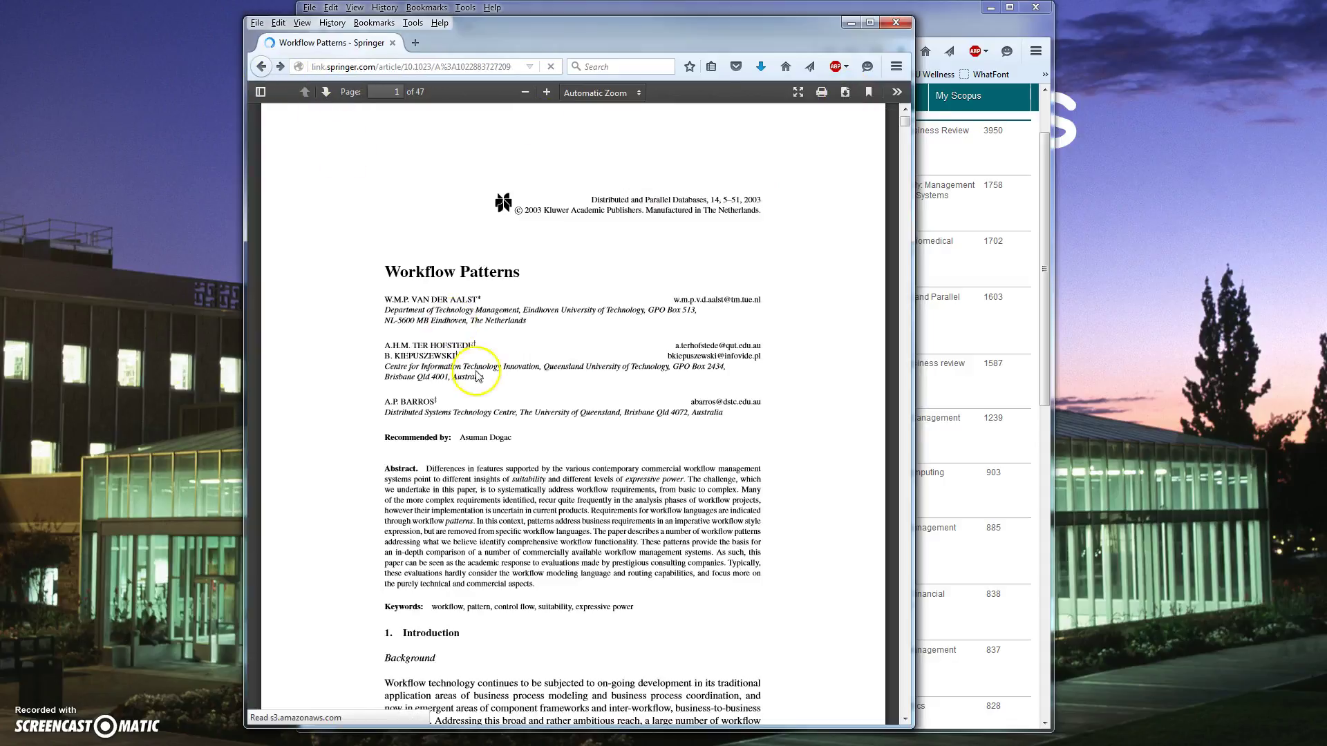
pyautogui.rightClick(398, 301)
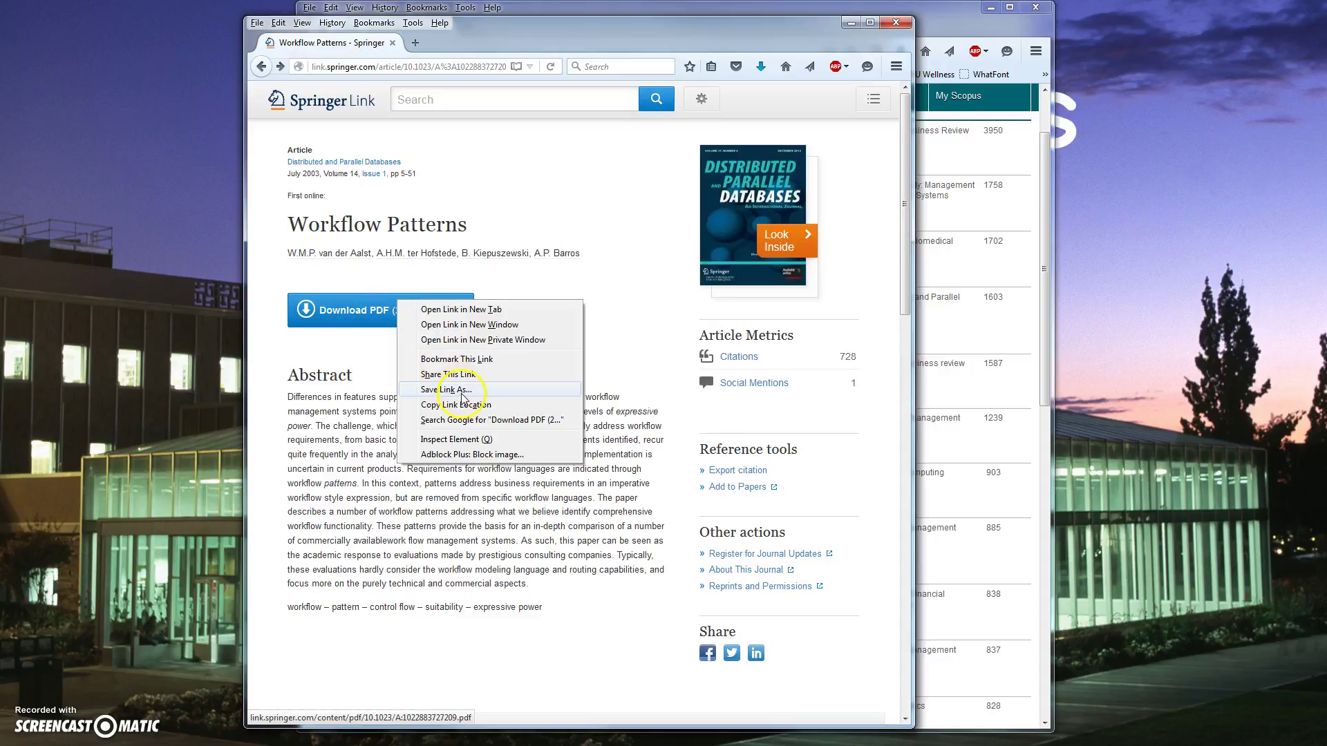
pyautogui.click(607, 224)
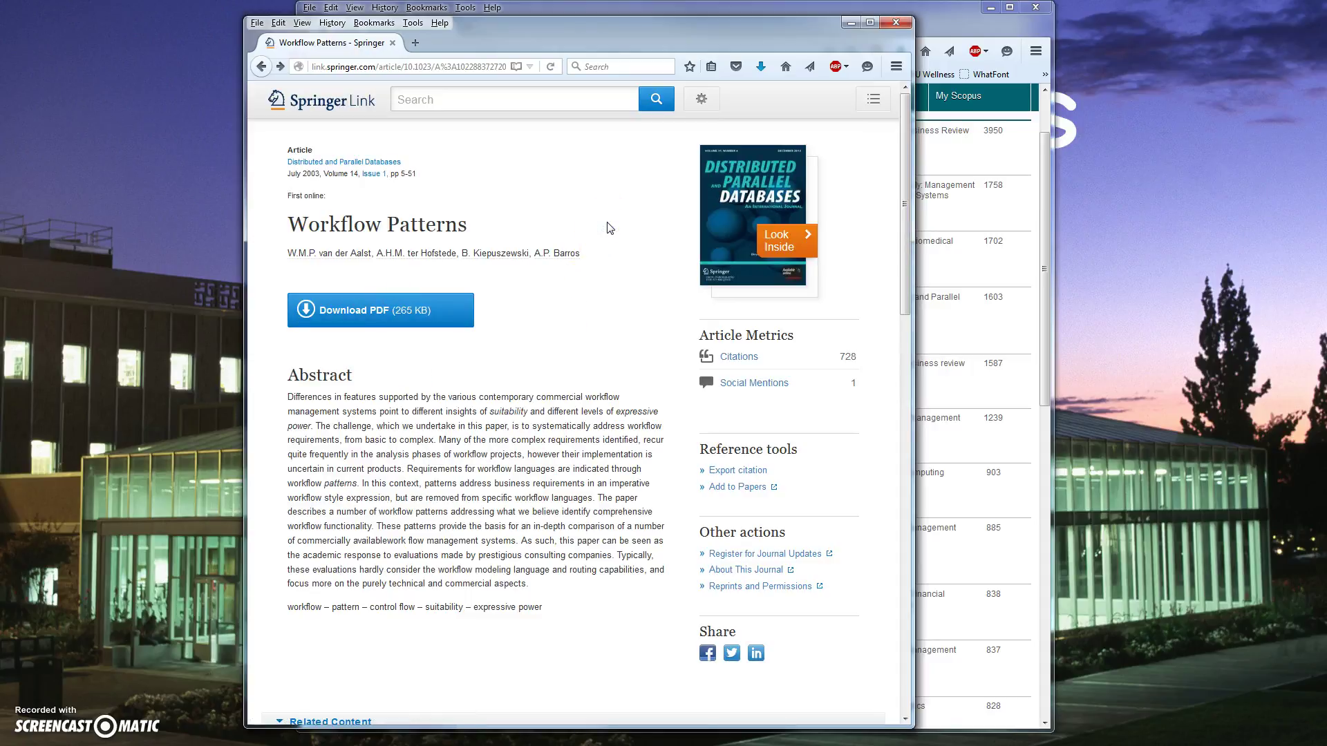
pyautogui.click(260, 66)
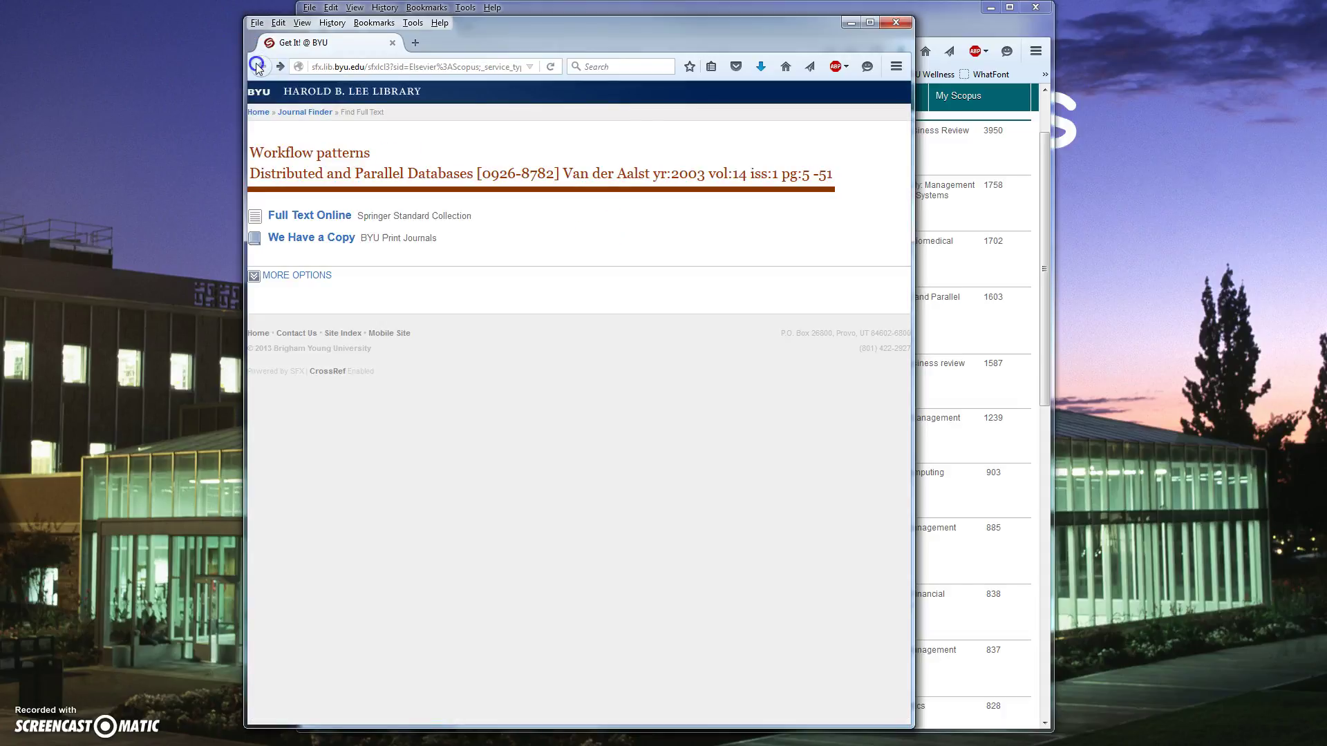
pyautogui.click(896, 22)
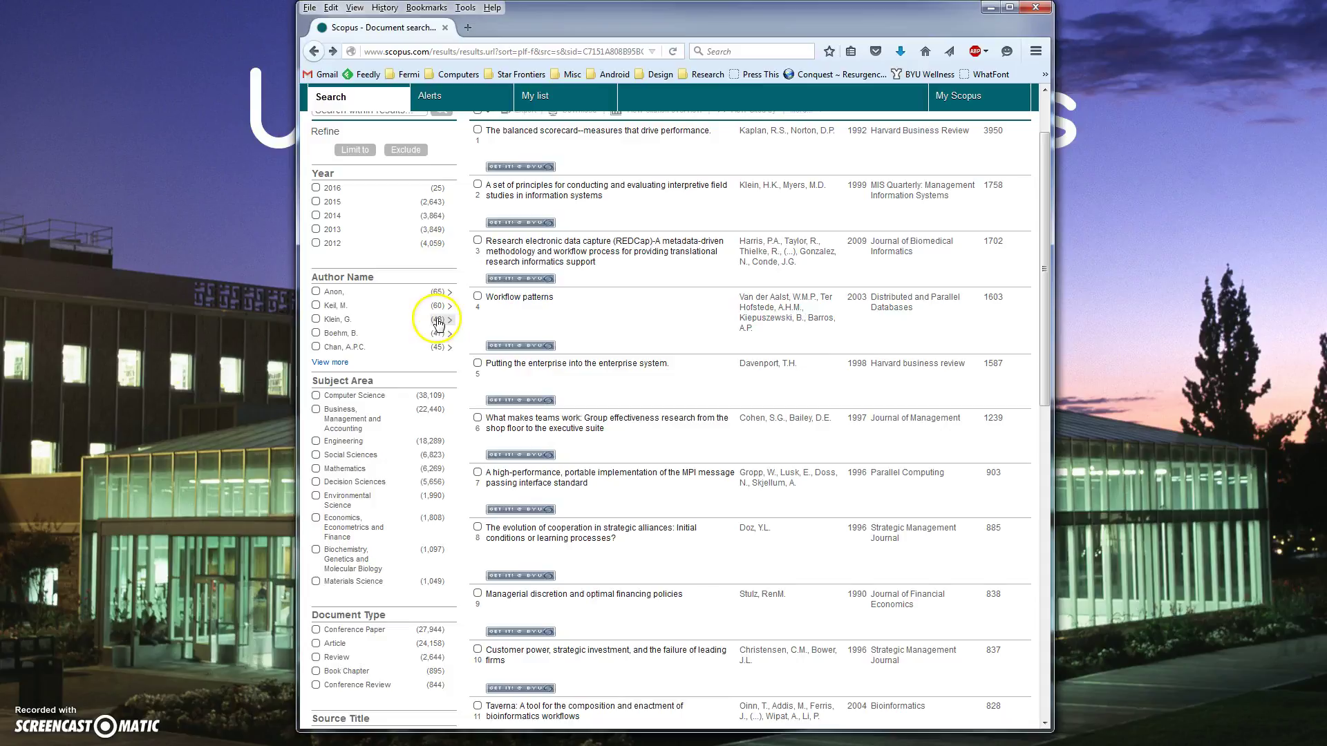
# Select the second to fourth search results: the interpretive field studies, REDCap and "Workflow patterns" articles.
pyautogui.moveTo(503, 342)
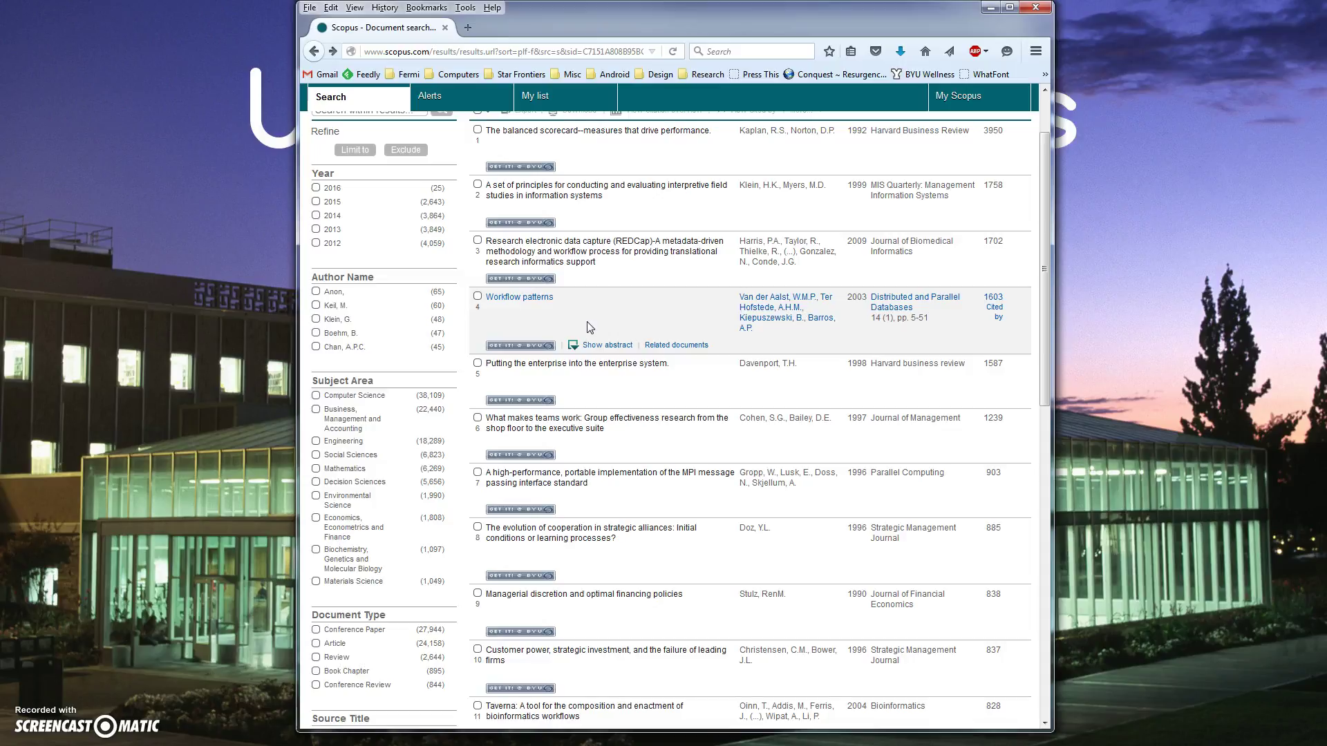
pyautogui.click(478, 296)
pyautogui.click(477, 240)
pyautogui.click(477, 184)
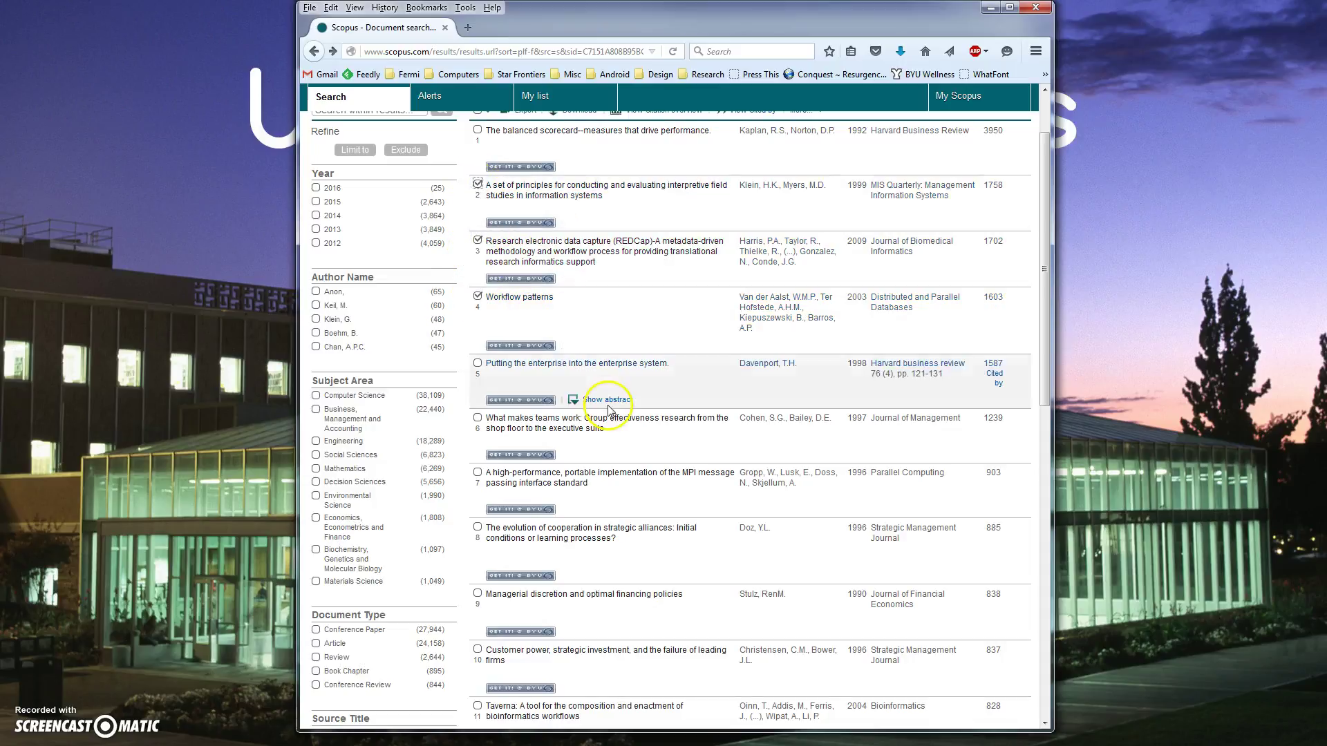
pyautogui.scroll(3, 602, 311)
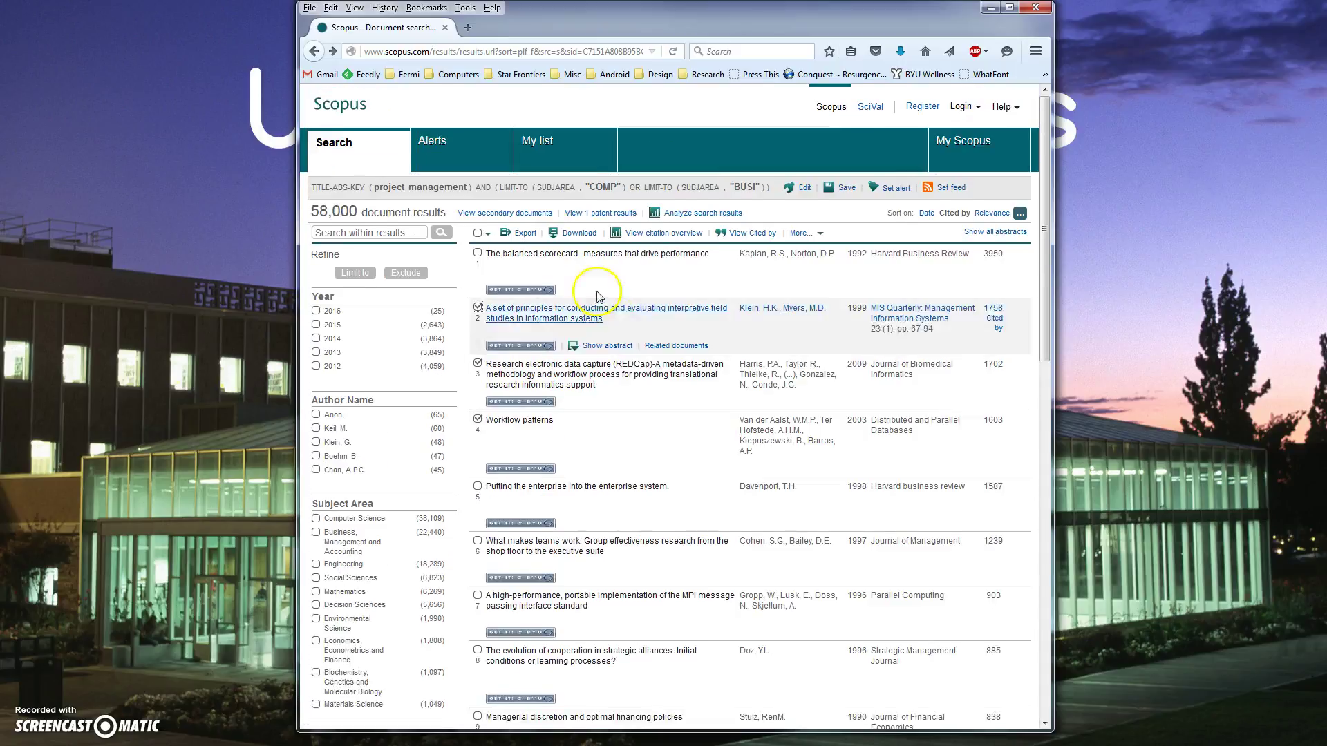
# Review the export options for the selected articles, dismiss them without exporting, and minimize the browser window.
pyautogui.click(524, 236)
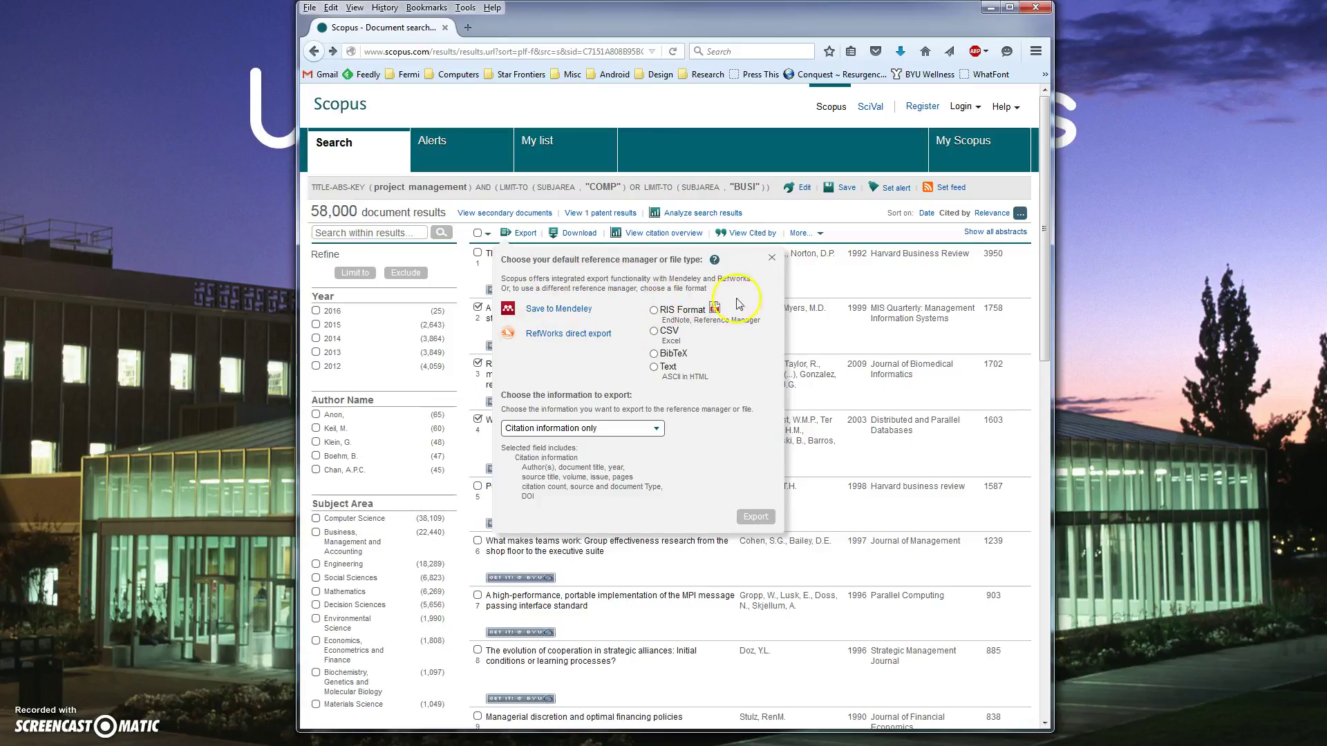
pyautogui.click(773, 257)
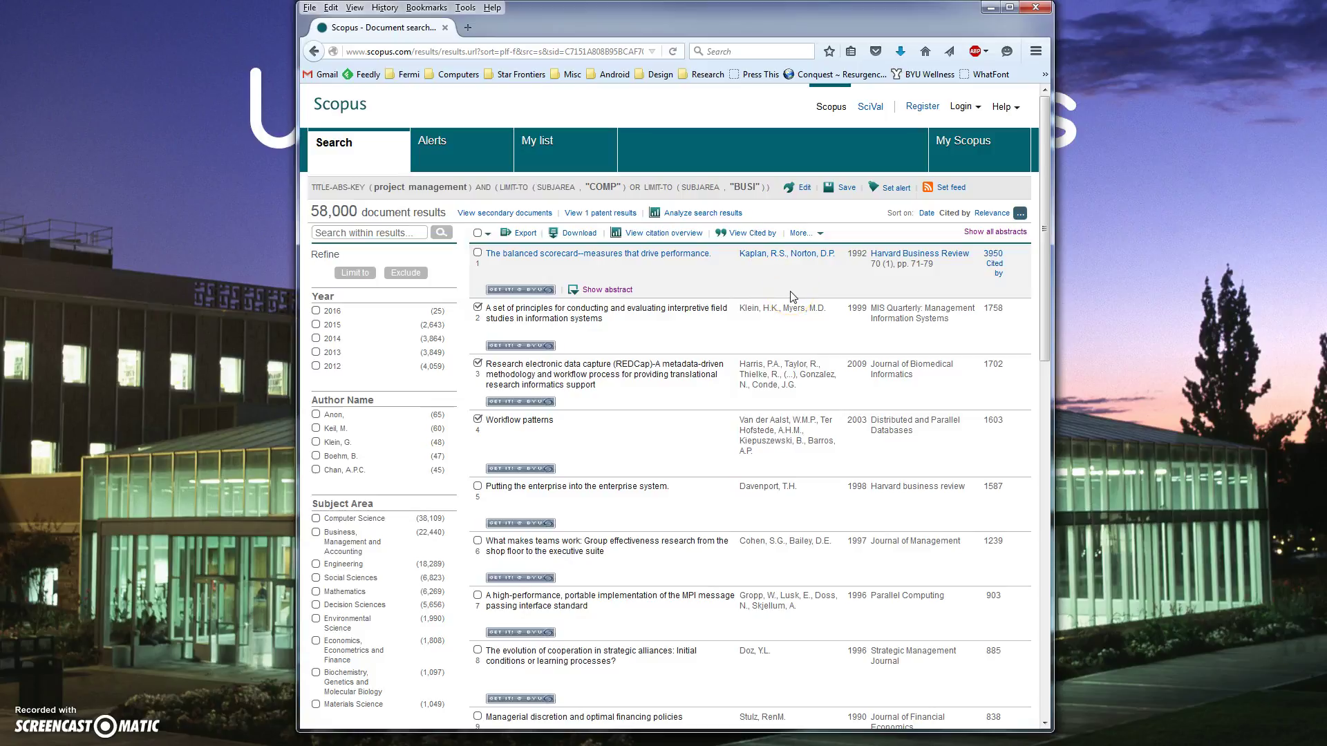
pyautogui.click(993, 8)
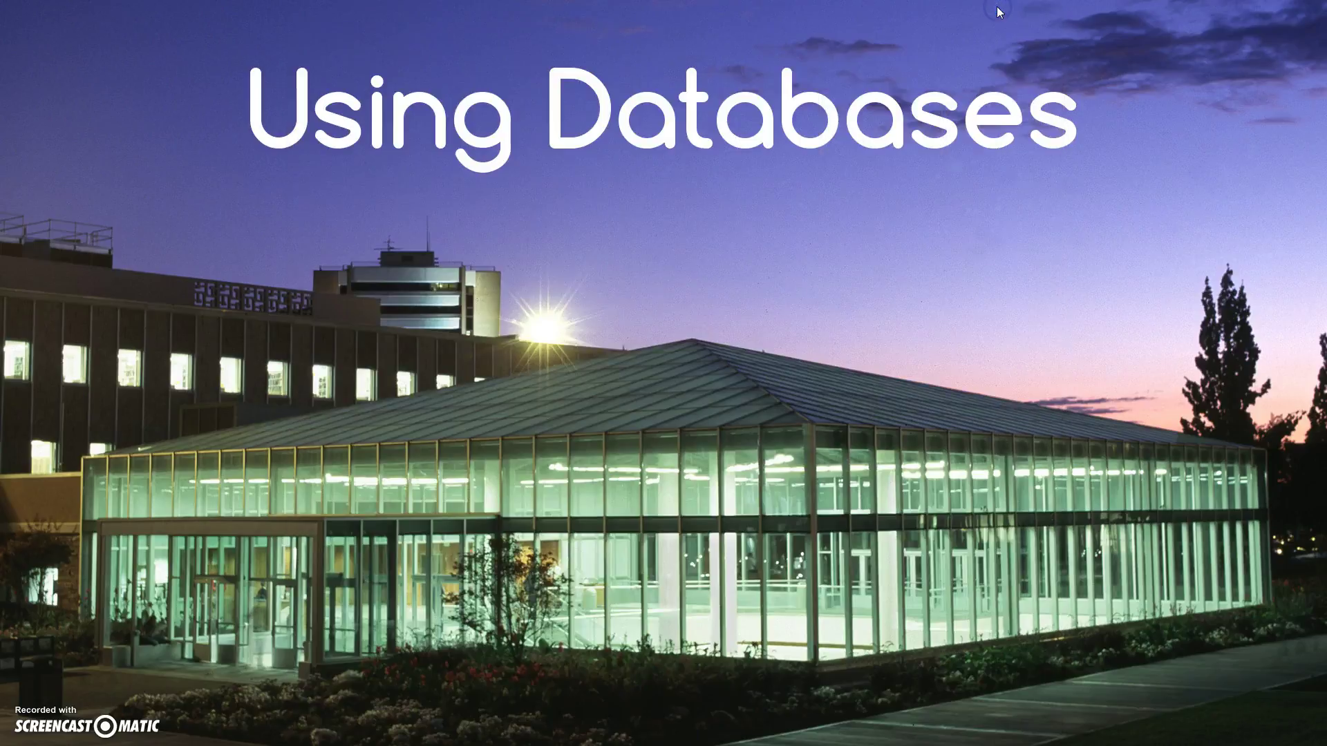